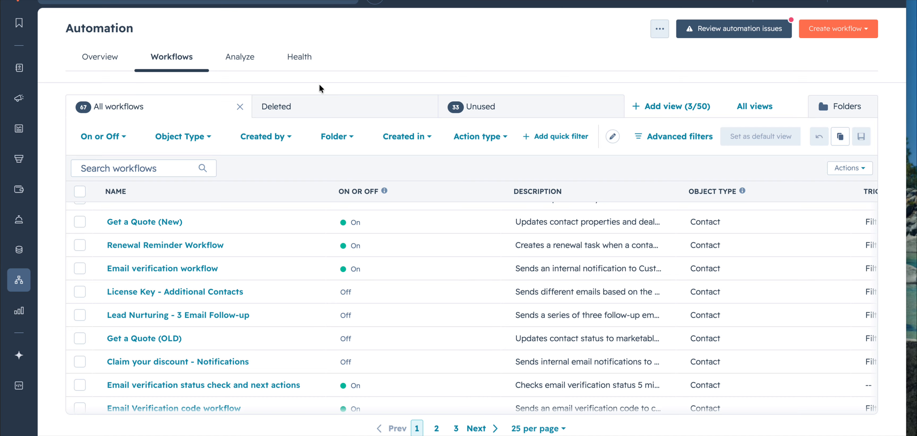
{"action": "mouse_move", "coordinate": [21, 285]}
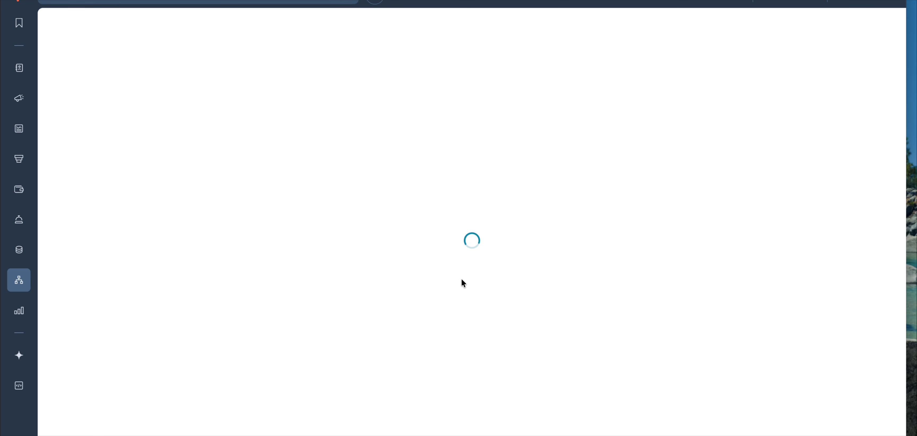
{"action": "scroll", "coordinate": [462, 280], "scroll_direction": "down", "scroll_amount": 5}
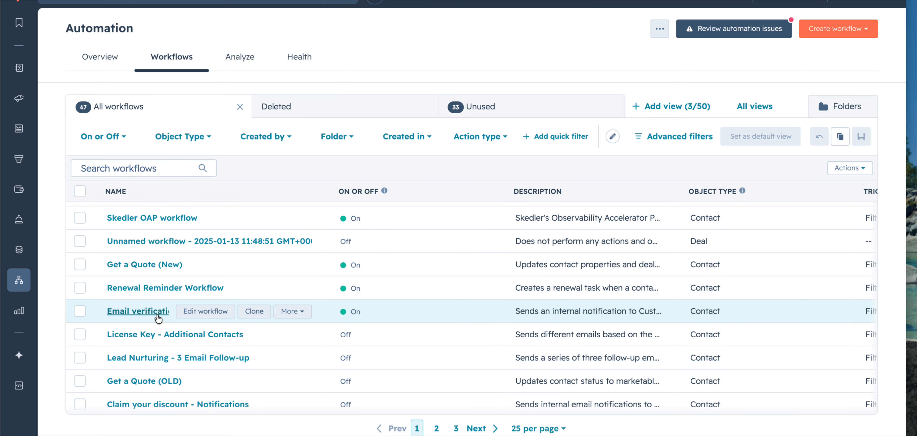
{"action": "scroll", "coordinate": [159, 319], "scroll_direction": "down", "scroll_amount": 3}
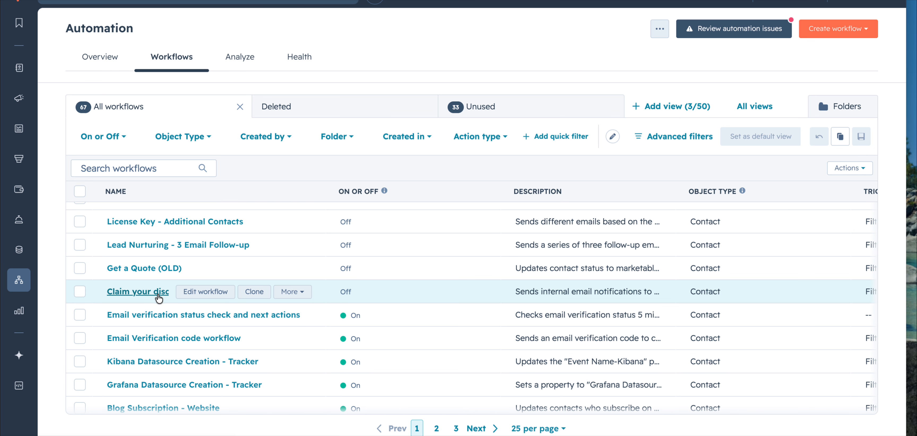
{"action": "scroll", "coordinate": [158, 372], "scroll_direction": "down", "scroll_amount": 2}
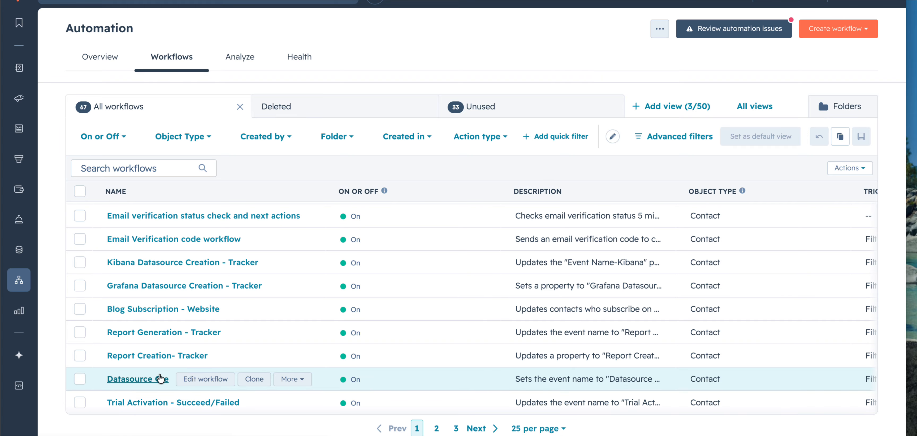
Create a new workflow from scratch and name it Test
{"action": "left_click", "coordinate": [848, 33]}
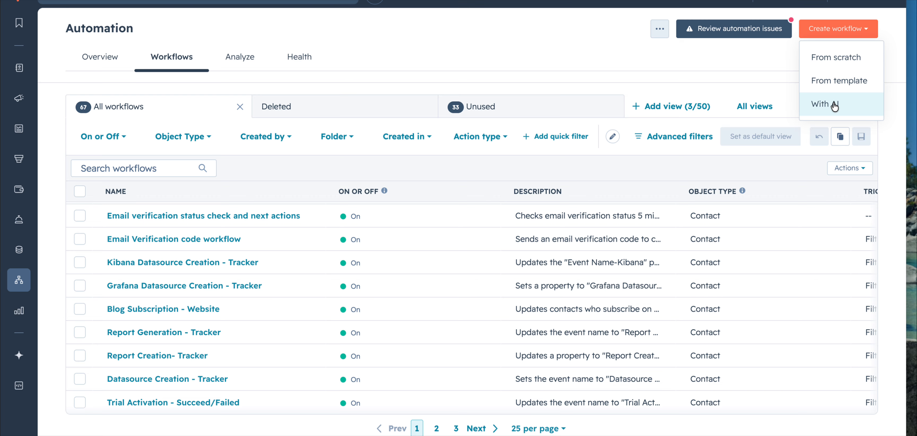
{"action": "left_click", "coordinate": [835, 67]}
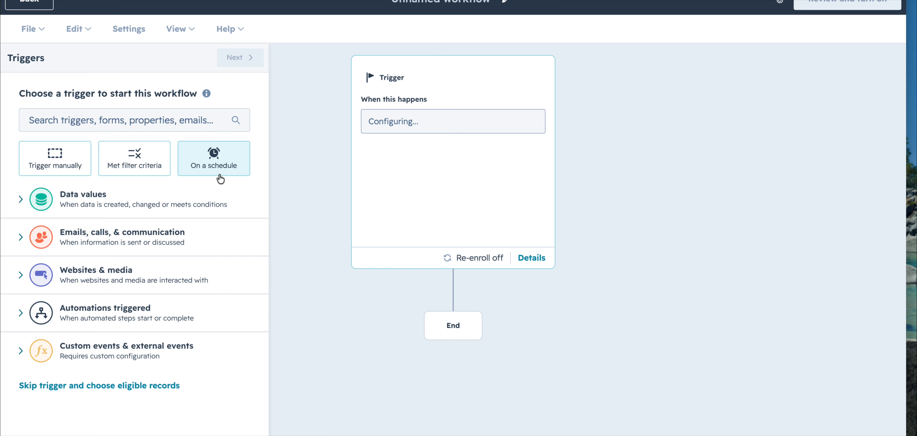
{"action": "left_click", "coordinate": [431, 3]}
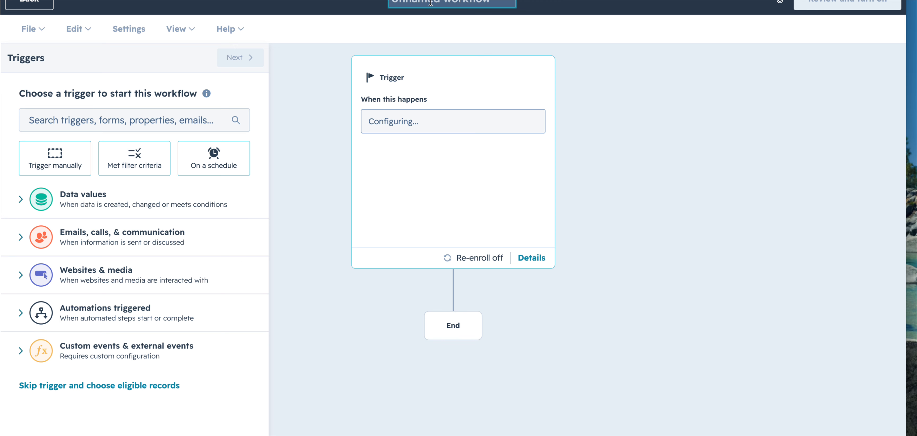
{"action": "type", "text": "Test"}
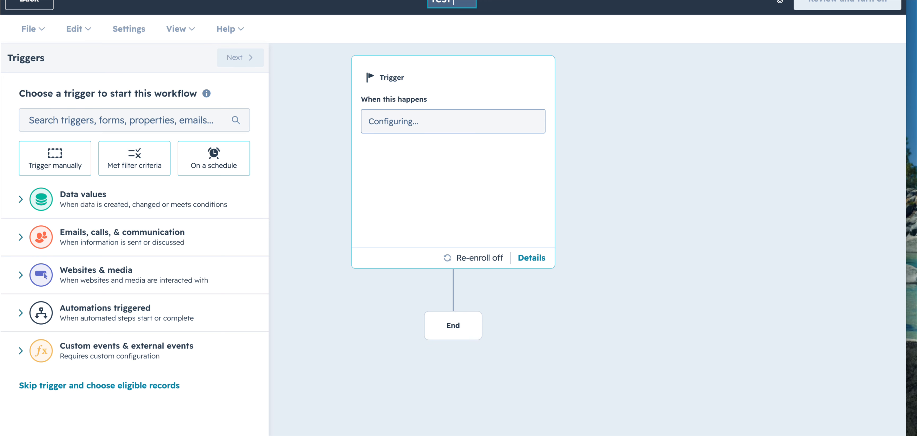
{"action": "left_click", "coordinate": [310, 191]}
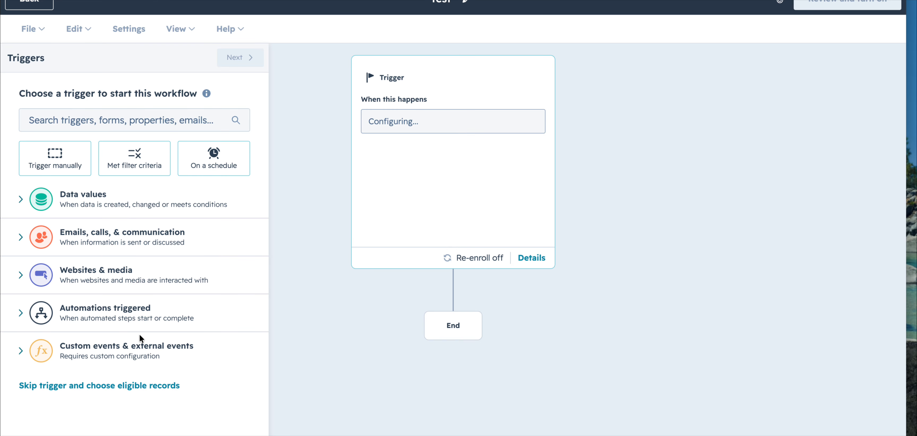
Choose a met-filter-criteria trigger for Contact records and add the contact property Reason(s) for contacting as an enrollment criterion
{"action": "left_click", "coordinate": [147, 166]}
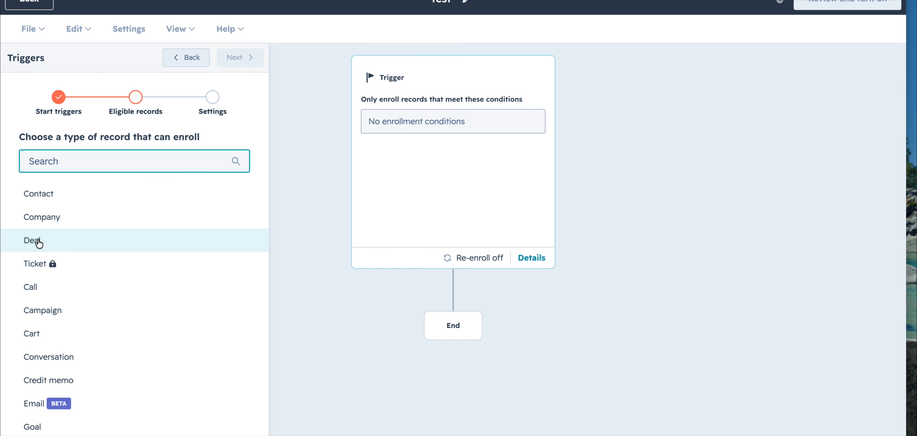
{"action": "left_click", "coordinate": [89, 192]}
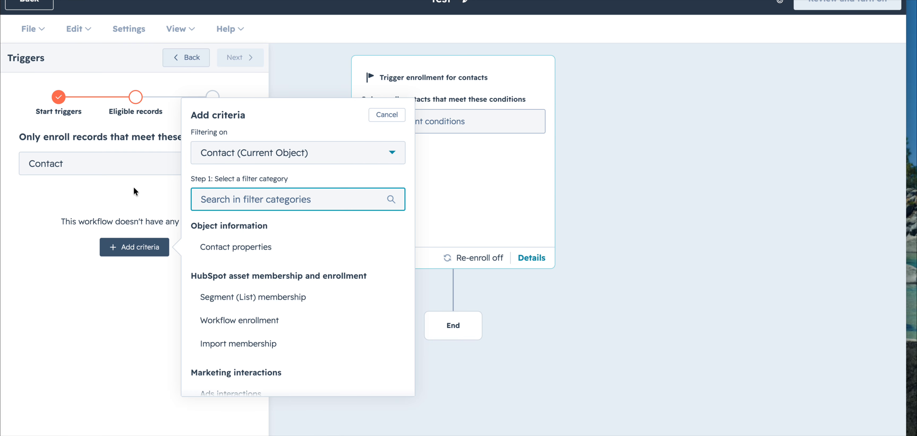
{"action": "left_click", "coordinate": [230, 245]}
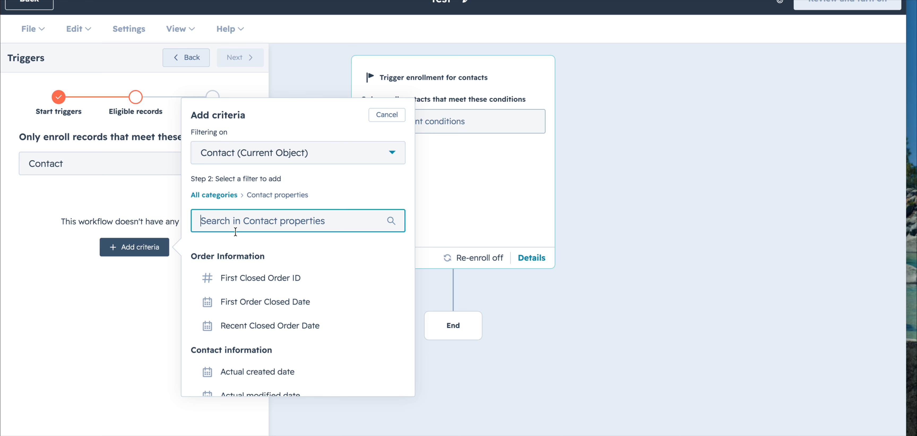
{"action": "scroll", "coordinate": [257, 294], "scroll_direction": "down", "scroll_amount": 6}
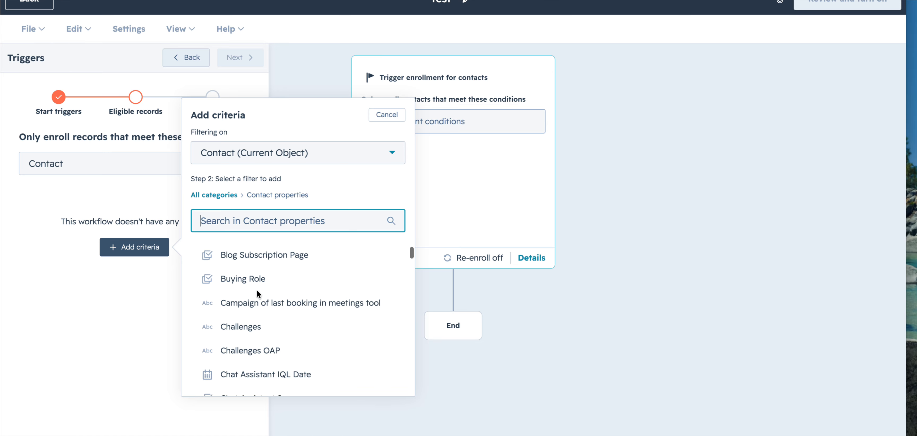
{"action": "scroll", "coordinate": [257, 293], "scroll_direction": "down", "scroll_amount": 7}
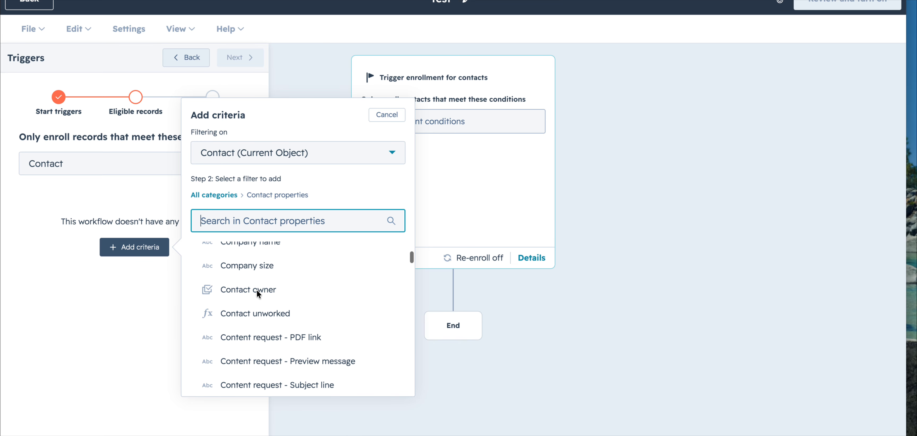
{"action": "scroll", "coordinate": [256, 290], "scroll_direction": "down", "scroll_amount": 5}
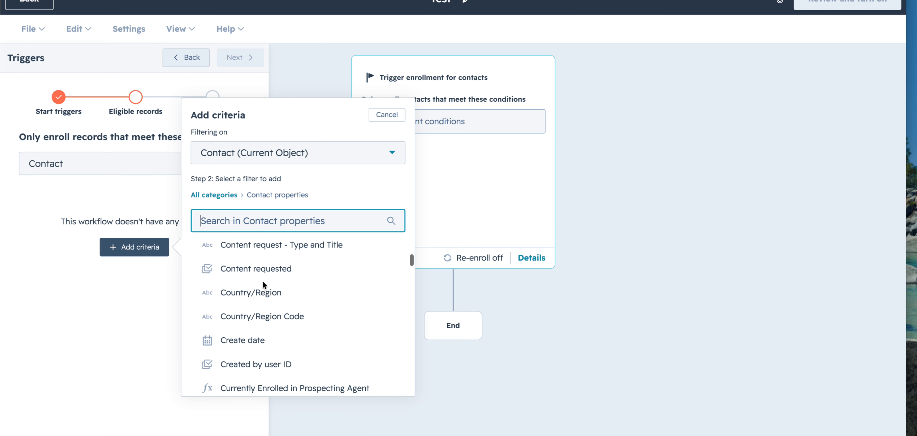
{"action": "scroll", "coordinate": [262, 281], "scroll_direction": "down", "scroll_amount": 5}
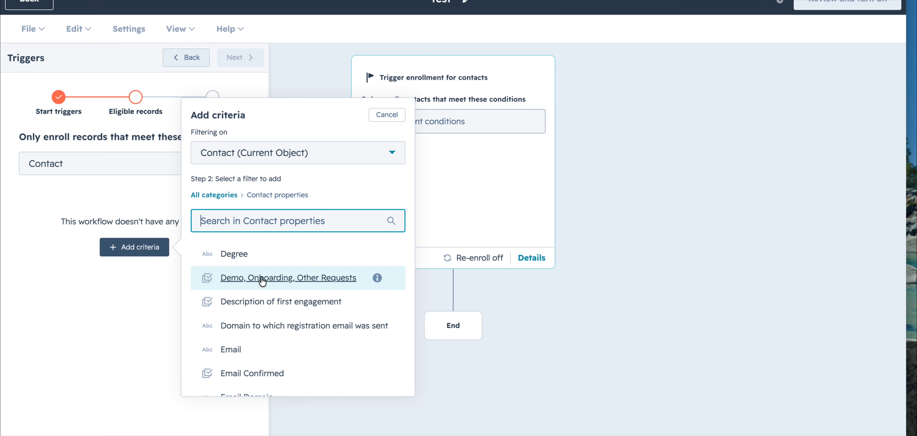
{"action": "type", "text": "reas"}
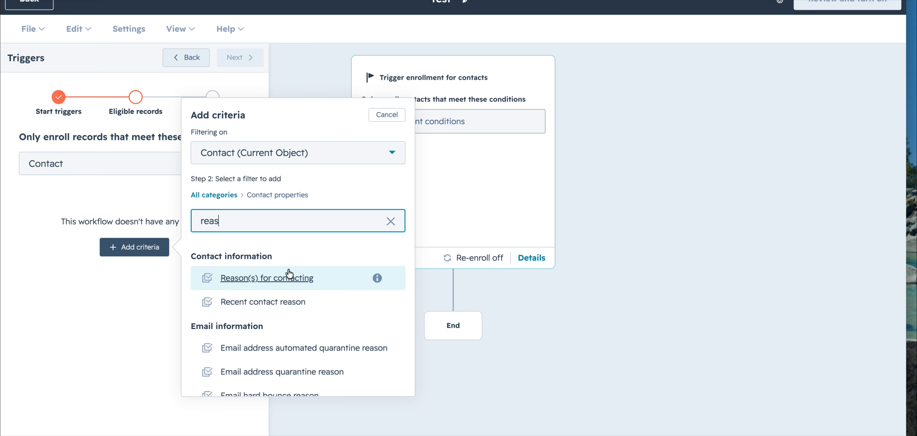
{"action": "left_click", "coordinate": [287, 279]}
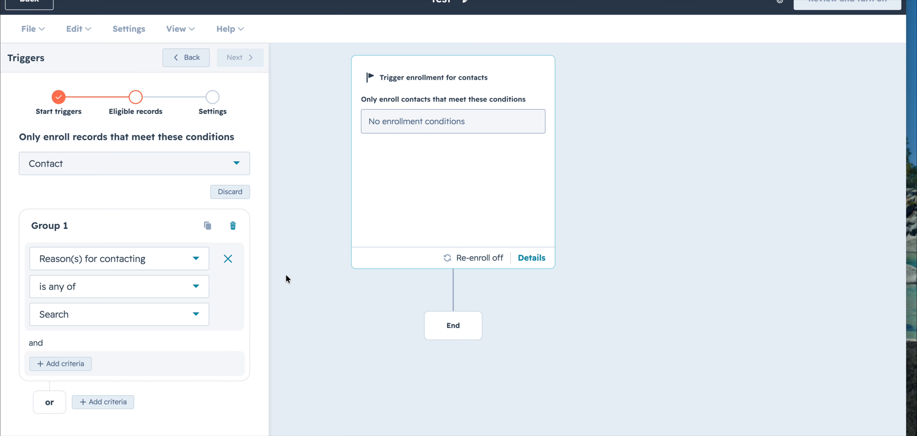
Look through the selectable values for the Reason(s) for contacting criterion
{"action": "left_click", "coordinate": [152, 316]}
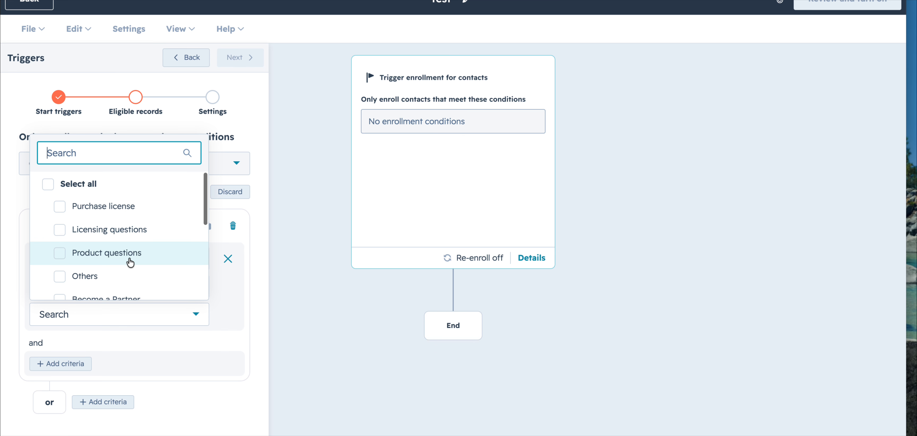
{"action": "scroll", "coordinate": [130, 262], "scroll_direction": "down", "scroll_amount": 2}
{"action": "scroll", "coordinate": [131, 262], "scroll_direction": "down", "scroll_amount": 2}
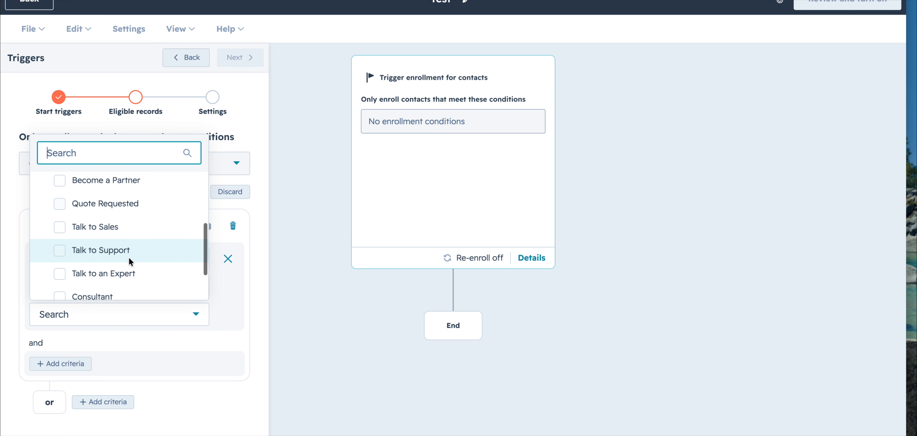
{"action": "scroll", "coordinate": [120, 266], "scroll_direction": "down", "scroll_amount": 3}
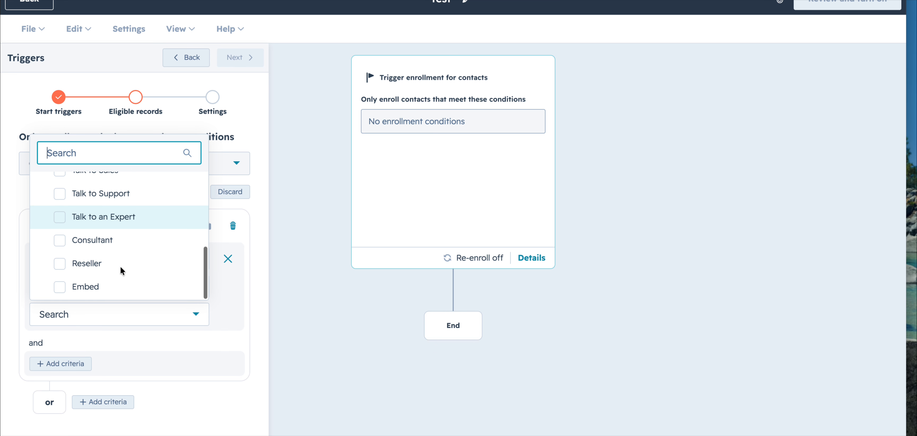
{"action": "scroll", "coordinate": [120, 271], "scroll_direction": "up", "scroll_amount": 5}
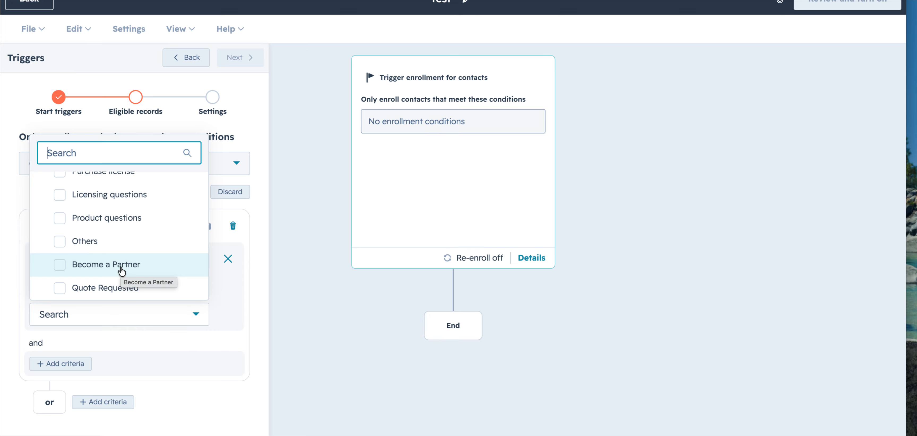
{"action": "left_click", "coordinate": [251, 248]}
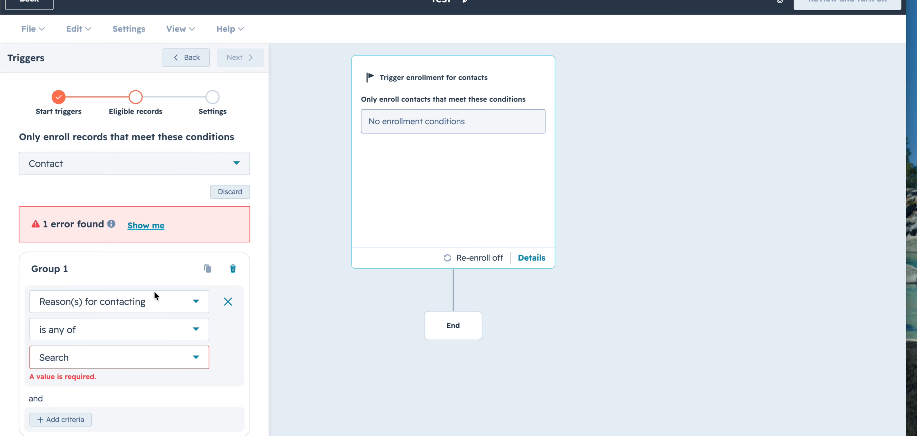
Set the Reason(s) for contacting criterion to match any of Become a Partner and Quote Requested
{"action": "left_click", "coordinate": [120, 356]}
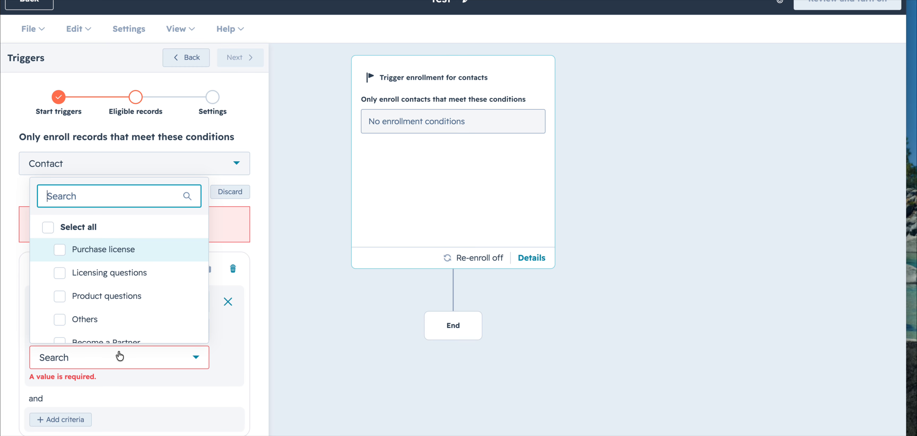
{"action": "scroll", "coordinate": [114, 281], "scroll_direction": "down", "scroll_amount": 2}
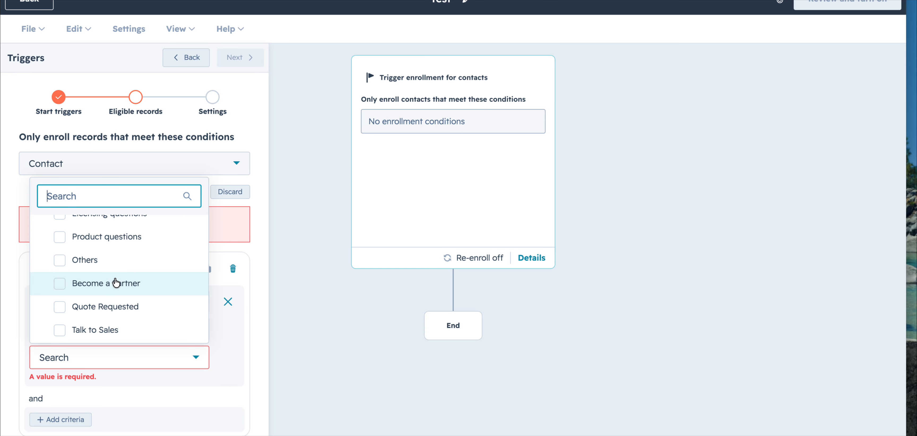
{"action": "left_click", "coordinate": [60, 290]}
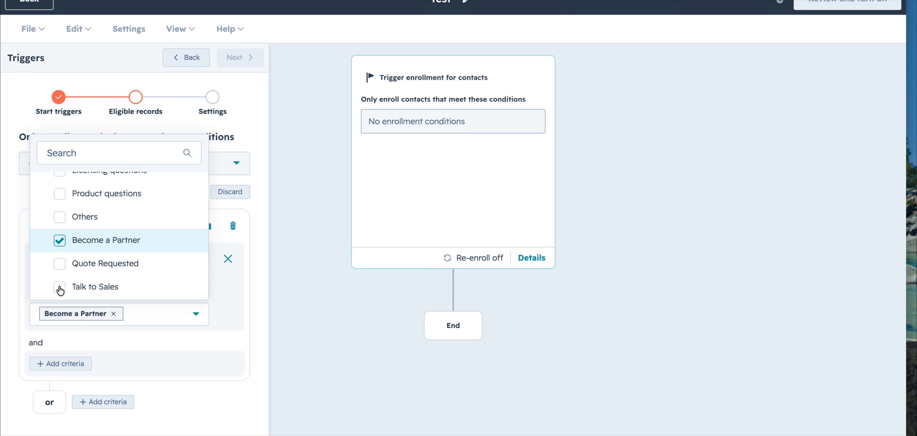
{"action": "left_click", "coordinate": [60, 264]}
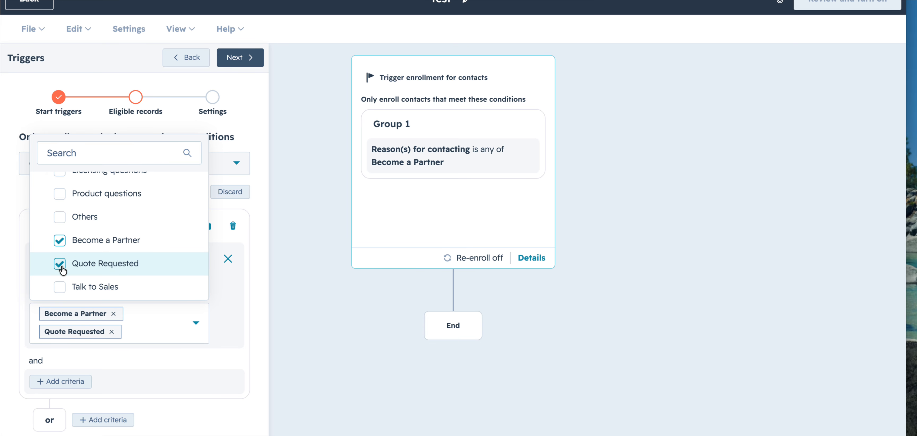
{"action": "left_click", "coordinate": [222, 310]}
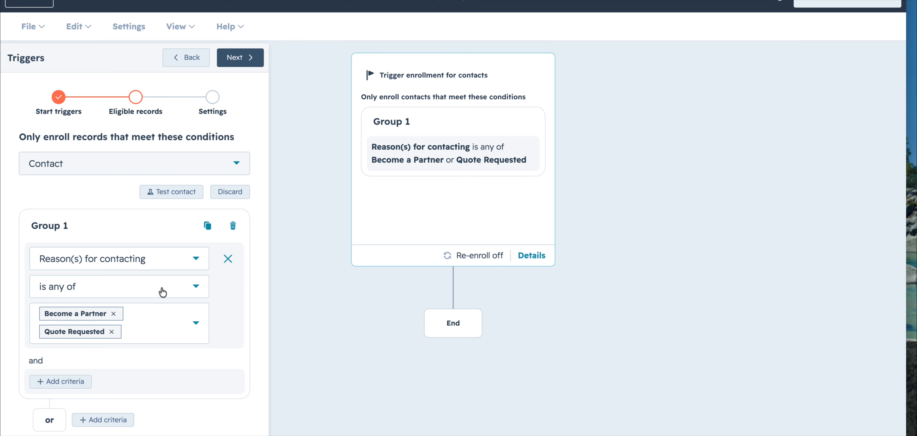
Add a second criterion to Group 1 from the Form submissions category, using Any form submission
{"action": "left_click", "coordinate": [80, 384]}
{"action": "scroll", "coordinate": [179, 331], "scroll_direction": "down", "scroll_amount": 3}
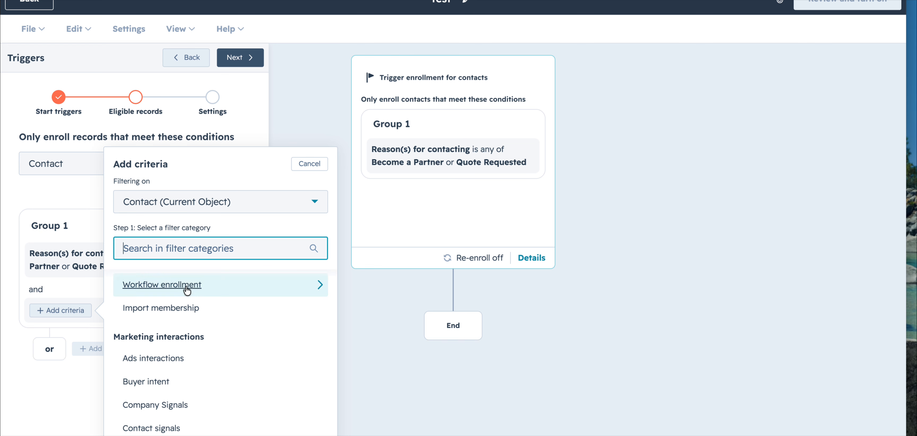
{"action": "scroll", "coordinate": [190, 289], "scroll_direction": "down", "scroll_amount": 1}
{"action": "scroll", "coordinate": [190, 289], "scroll_direction": "down", "scroll_amount": 5}
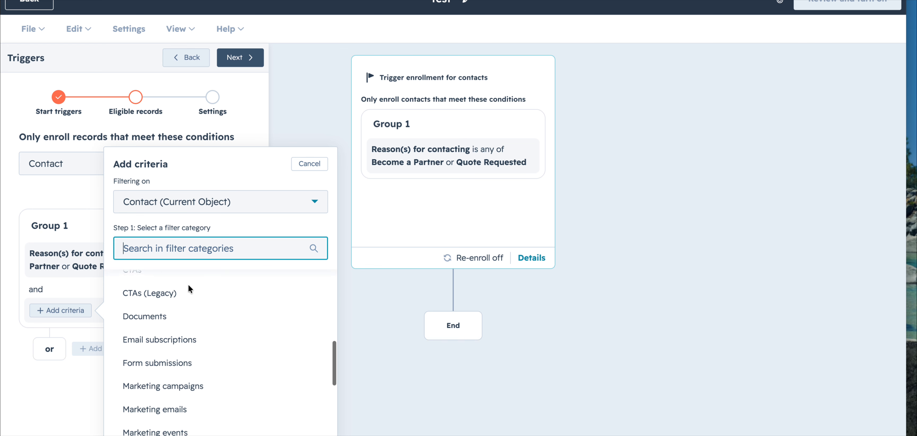
{"action": "left_click", "coordinate": [181, 313]}
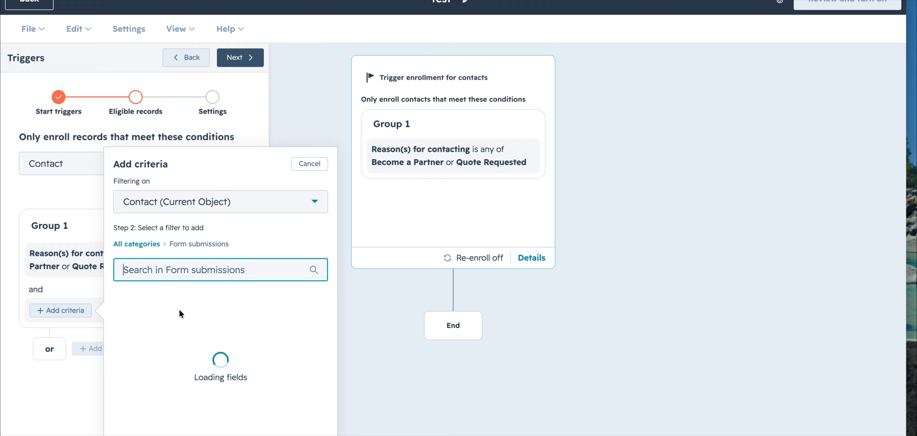
{"action": "left_click", "coordinate": [185, 328]}
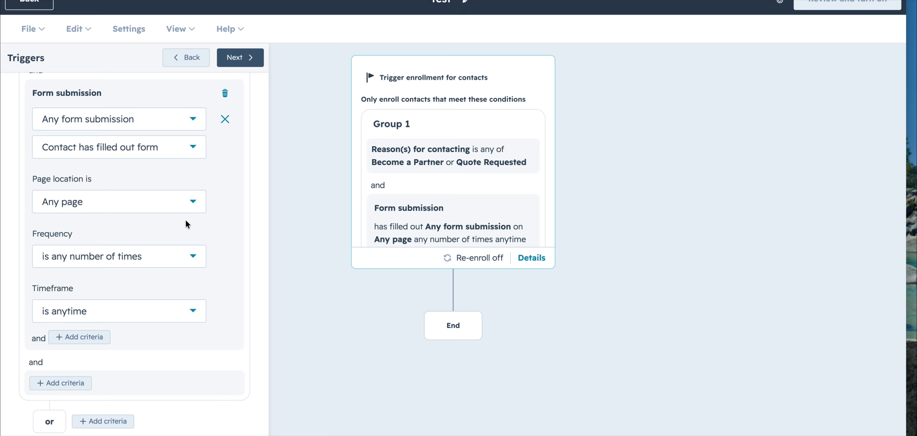
Delete the Form submission filter group from Group 1 of the enrollment criteria
{"action": "scroll", "coordinate": [186, 221], "scroll_direction": "up", "scroll_amount": 1}
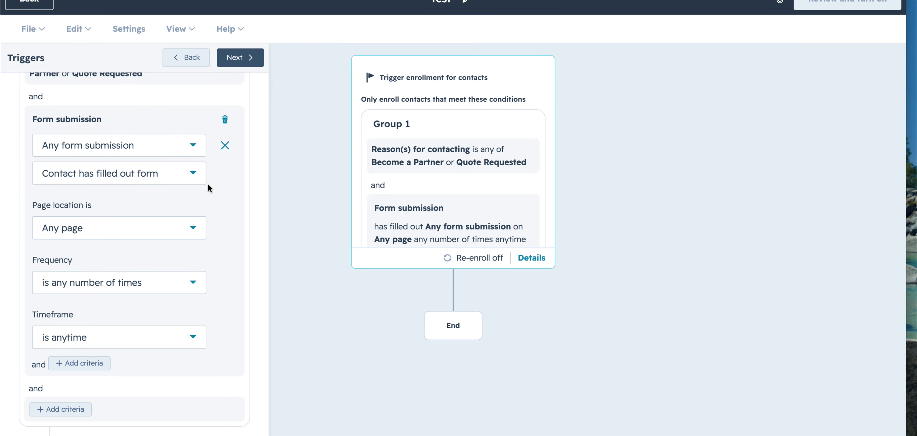
{"action": "left_click", "coordinate": [227, 145]}
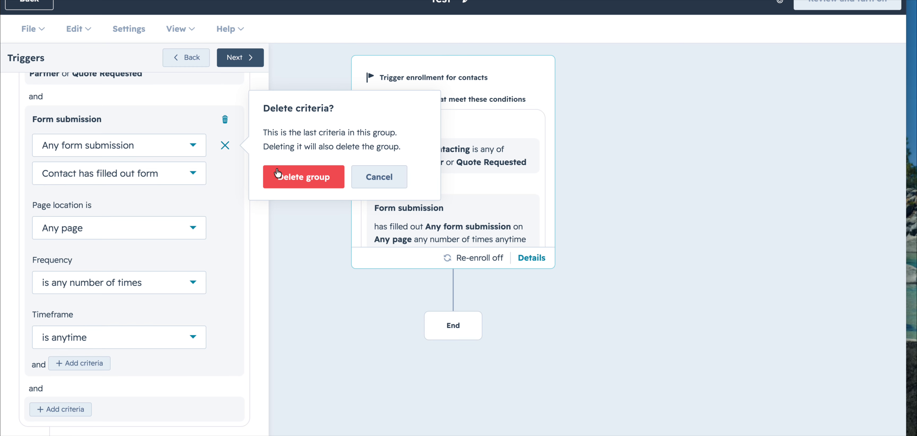
{"action": "left_click", "coordinate": [225, 122]}
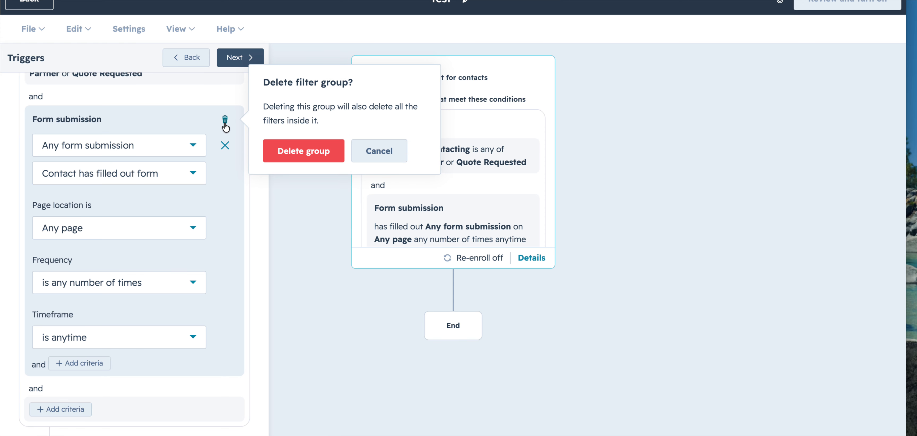
{"action": "left_click", "coordinate": [271, 151]}
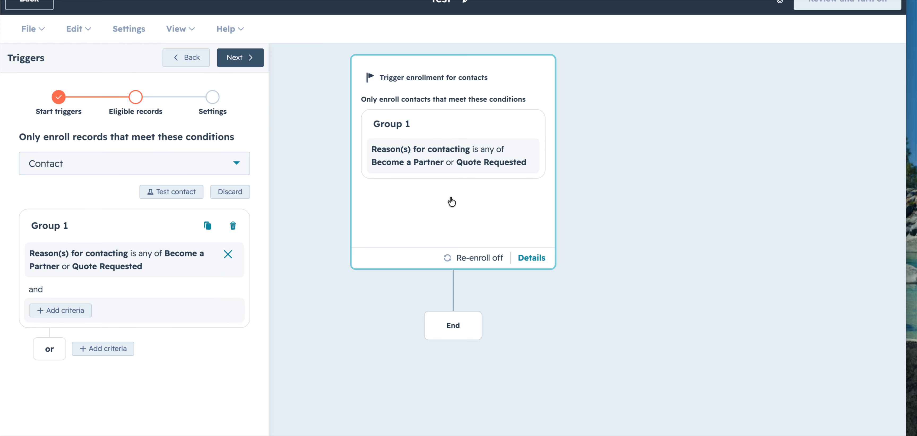
Allow contacts to re-enroll after completing the workflow and save the trigger settings
{"action": "left_click", "coordinate": [250, 62]}
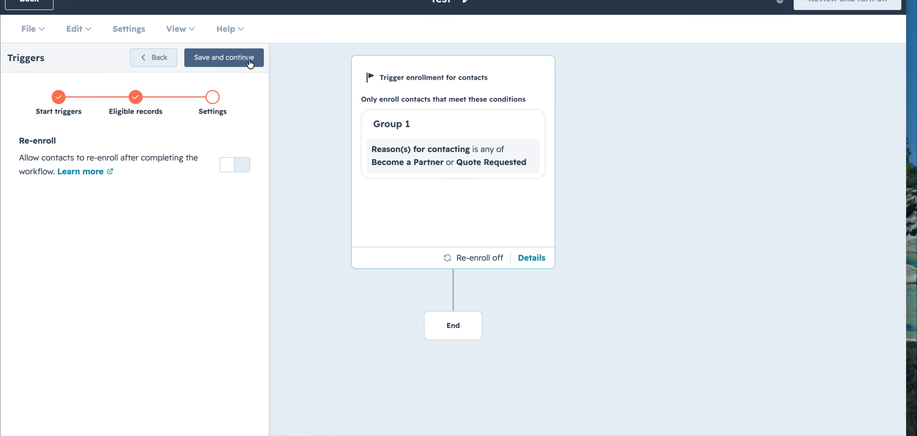
{"action": "left_click", "coordinate": [227, 171]}
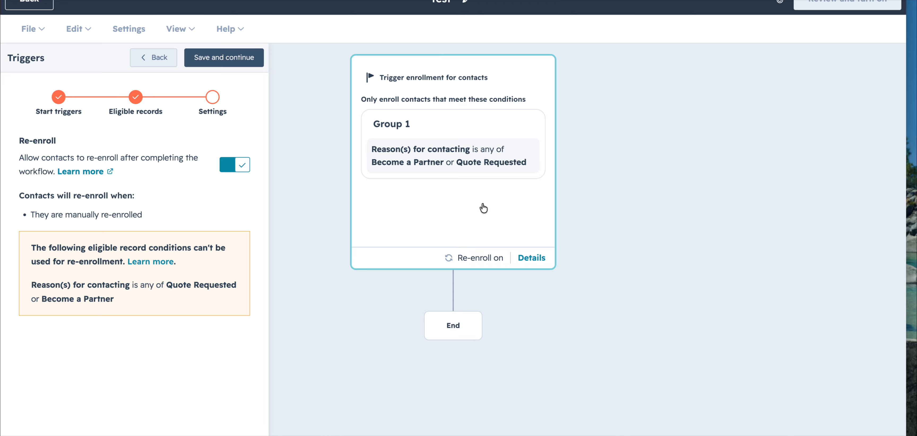
{"action": "left_click", "coordinate": [239, 62]}
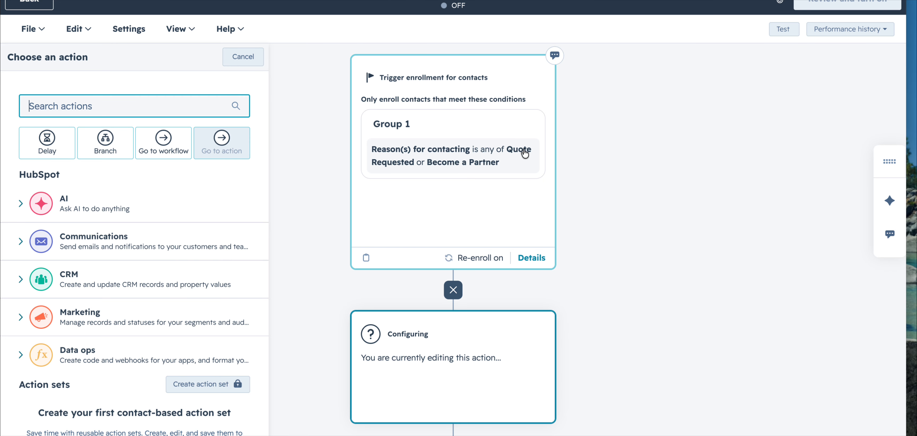
Choose Send email from the Communications actions as the first action after the trigger
{"action": "scroll", "coordinate": [527, 157], "scroll_direction": "down", "scroll_amount": 4}
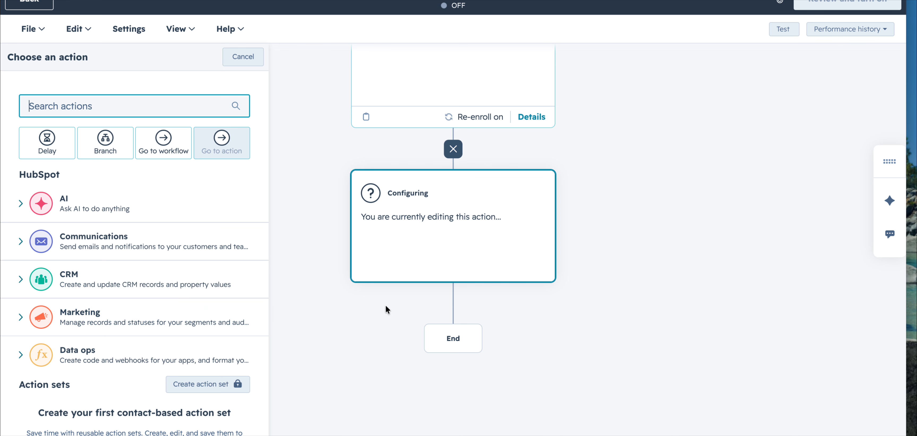
{"action": "scroll", "coordinate": [386, 309], "scroll_direction": "up", "scroll_amount": 2}
{"action": "scroll", "coordinate": [386, 308], "scroll_direction": "down", "scroll_amount": 1}
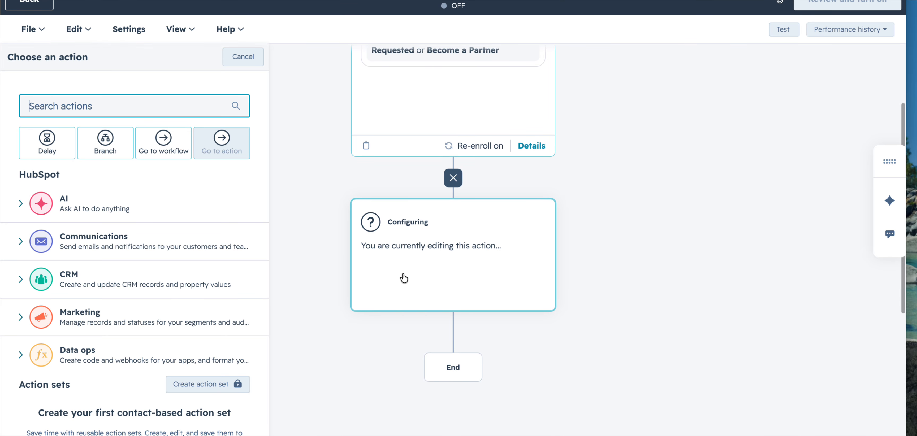
{"action": "scroll", "coordinate": [424, 251], "scroll_direction": "up", "scroll_amount": 3}
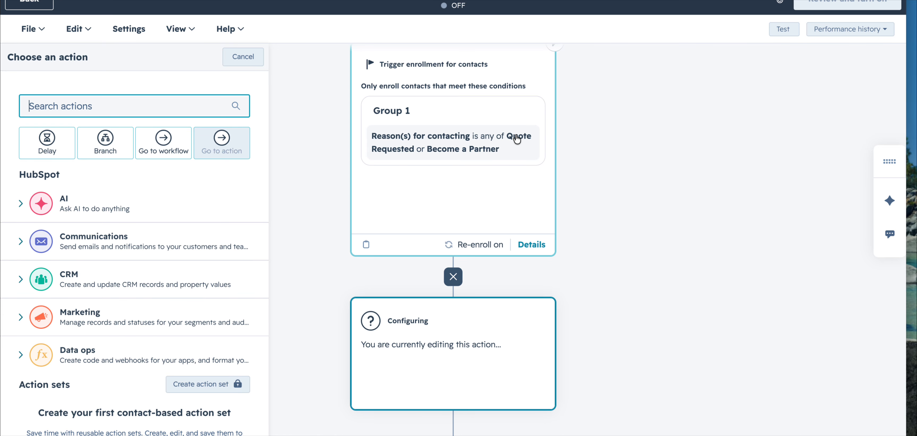
{"action": "scroll", "coordinate": [487, 190], "scroll_direction": "down", "scroll_amount": 2}
{"action": "scroll", "coordinate": [487, 190], "scroll_direction": "down", "scroll_amount": 1}
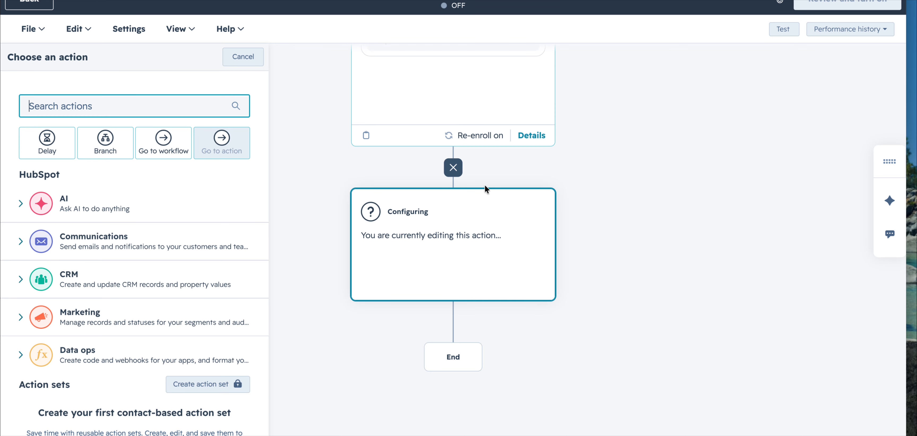
{"action": "left_click", "coordinate": [144, 242]}
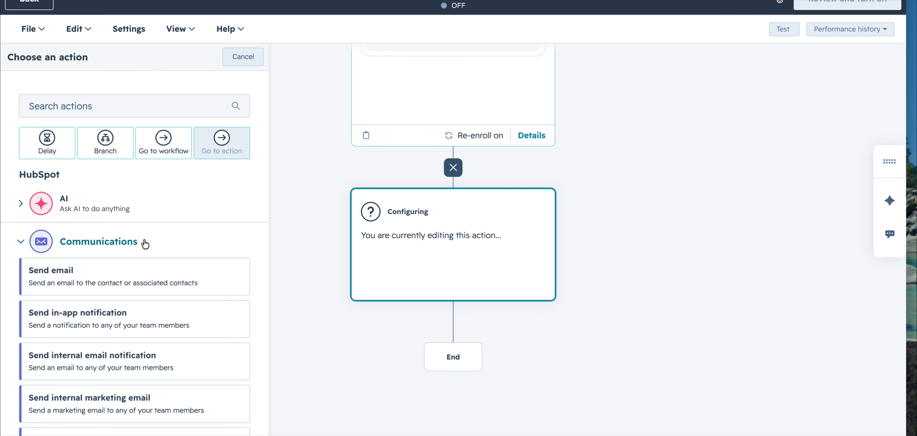
{"action": "scroll", "coordinate": [145, 244], "scroll_direction": "down", "scroll_amount": 3}
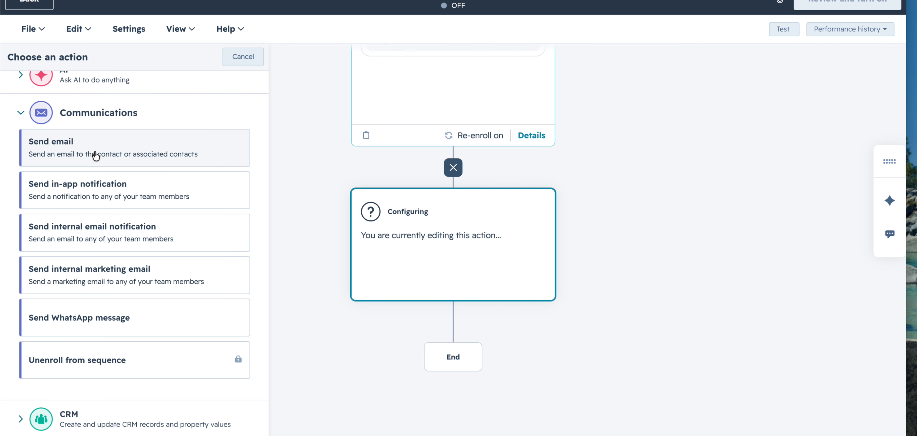
{"action": "left_click", "coordinate": [111, 155]}
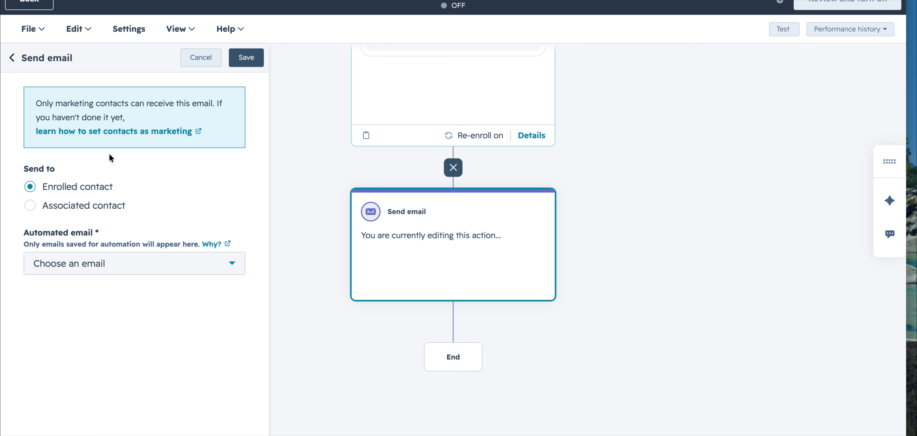
Set the email to go to the Enrolled contact and select Contact Sales Email as the automated email
{"action": "left_click", "coordinate": [98, 207]}
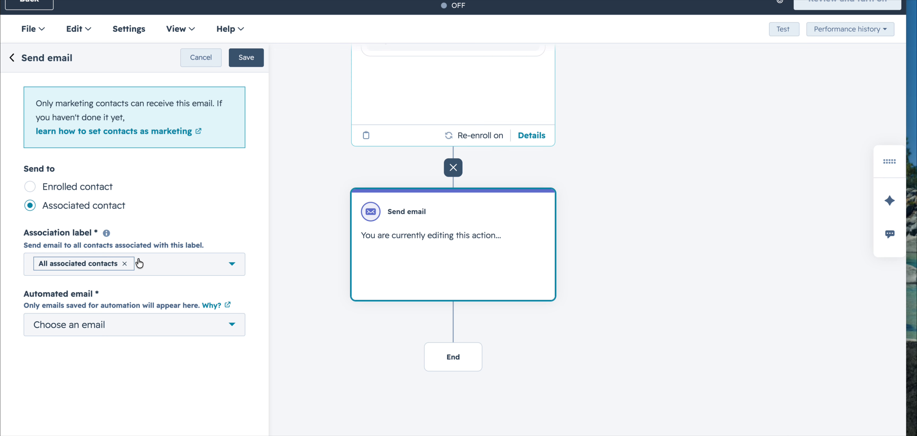
{"action": "left_click", "coordinate": [70, 189]}
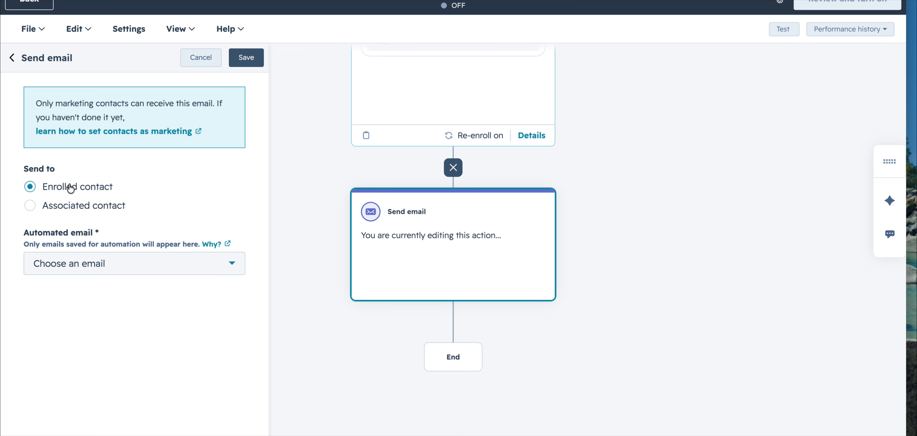
{"action": "left_click", "coordinate": [82, 273]}
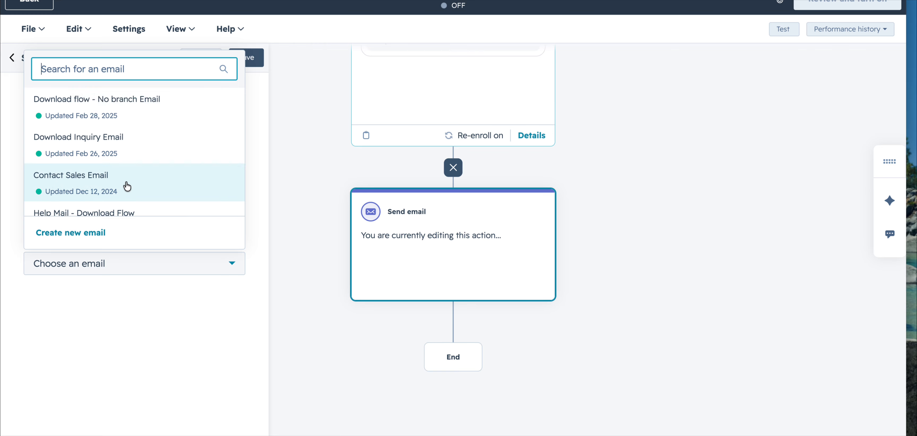
{"action": "scroll", "coordinate": [125, 184], "scroll_direction": "down", "scroll_amount": 4}
{"action": "mouse_move", "coordinate": [126, 181]}
{"action": "scroll", "coordinate": [126, 184], "scroll_direction": "up", "scroll_amount": 3}
{"action": "left_click", "coordinate": [132, 177]}
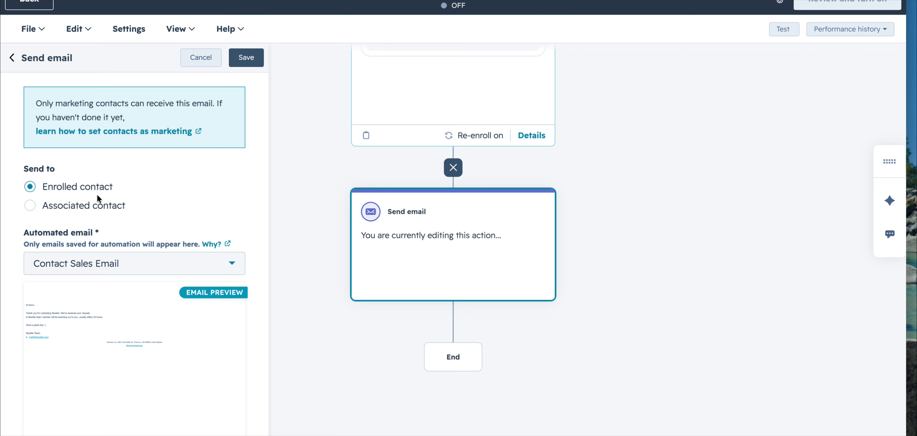
Review the Contact Sales Email preview and save the Send email action
{"action": "left_click", "coordinate": [178, 264]}
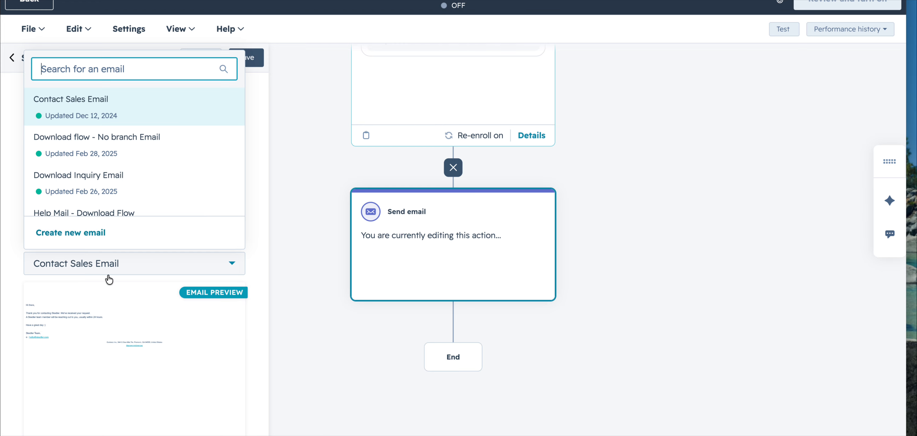
{"action": "left_click", "coordinate": [114, 293]}
{"action": "scroll", "coordinate": [114, 295], "scroll_direction": "down", "scroll_amount": 3}
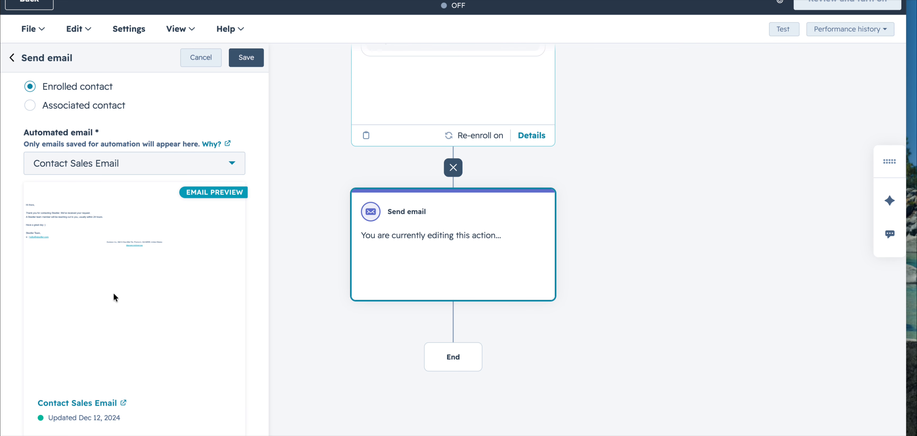
{"action": "scroll", "coordinate": [114, 293], "scroll_direction": "up", "scroll_amount": 2}
{"action": "left_click", "coordinate": [247, 64]}
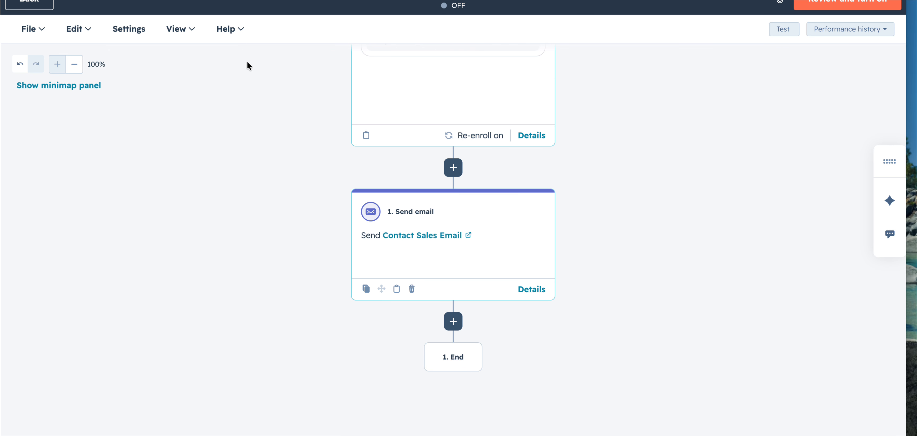
Insert a Delay action between the enrollment trigger and the Send email action
{"action": "scroll", "coordinate": [481, 188], "scroll_direction": "up", "scroll_amount": 4}
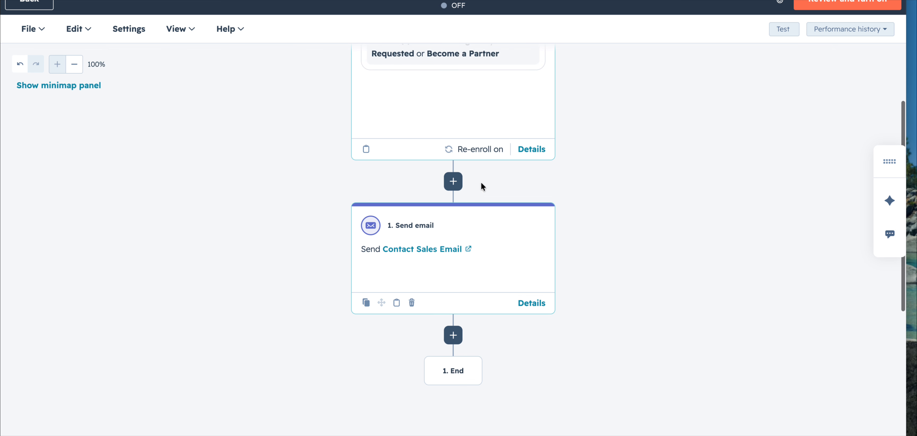
{"action": "scroll", "coordinate": [482, 186], "scroll_direction": "down", "scroll_amount": 3}
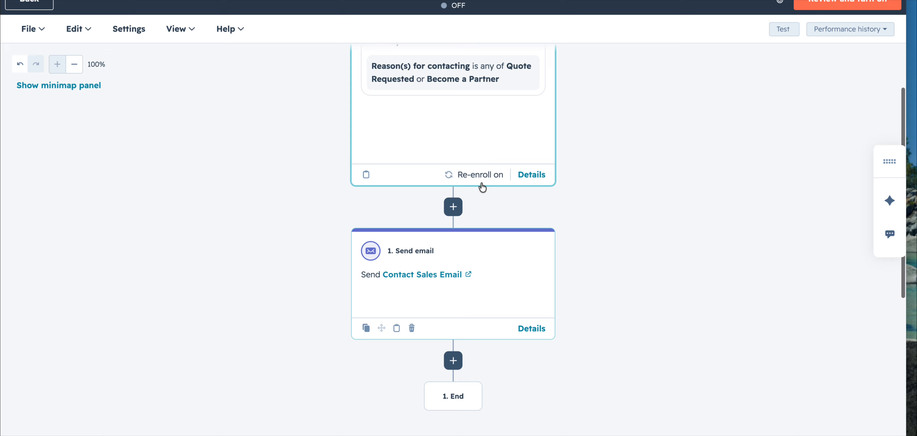
{"action": "left_click", "coordinate": [459, 207]}
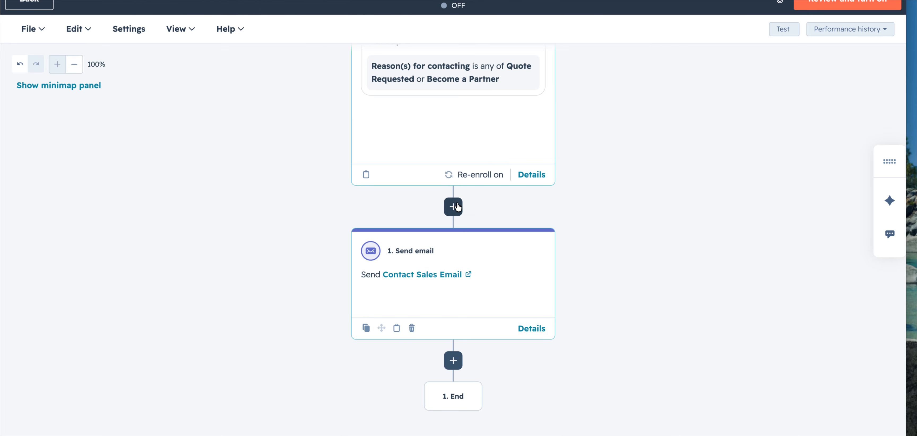
{"action": "scroll", "coordinate": [458, 207], "scroll_direction": "down", "scroll_amount": 4}
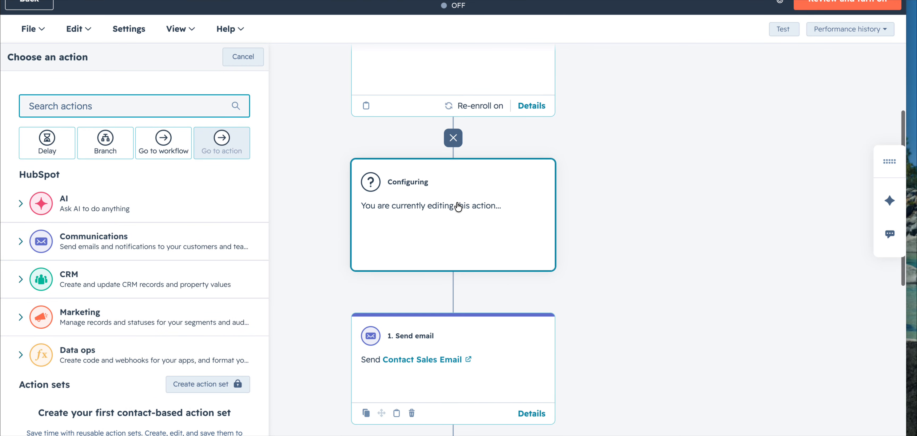
{"action": "scroll", "coordinate": [458, 207], "scroll_direction": "down", "scroll_amount": 3}
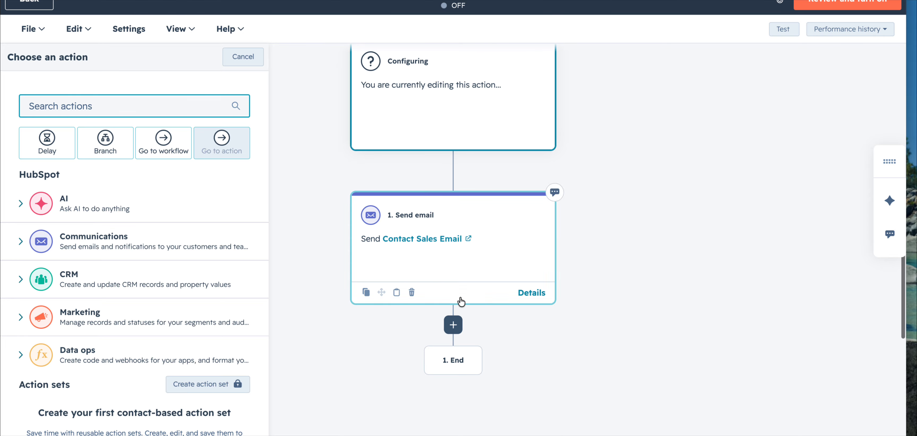
{"action": "scroll", "coordinate": [476, 82], "scroll_direction": "down", "scroll_amount": 2}
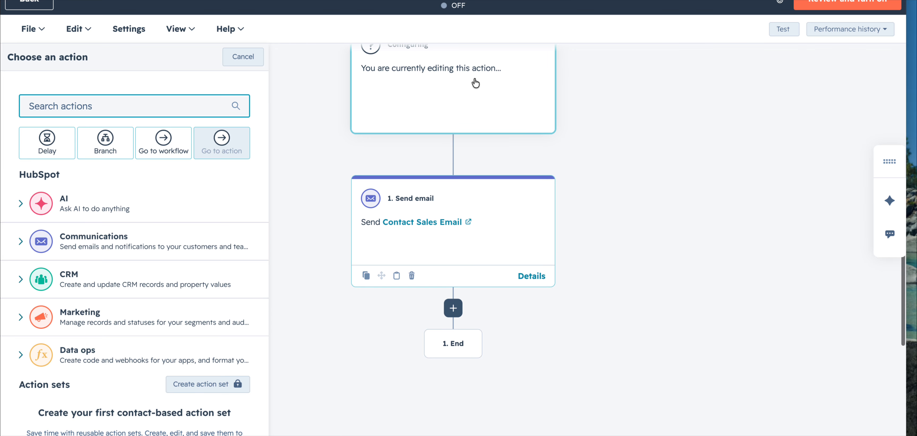
{"action": "type", "text": "dela"}
{"action": "left_click", "coordinate": [230, 150]}
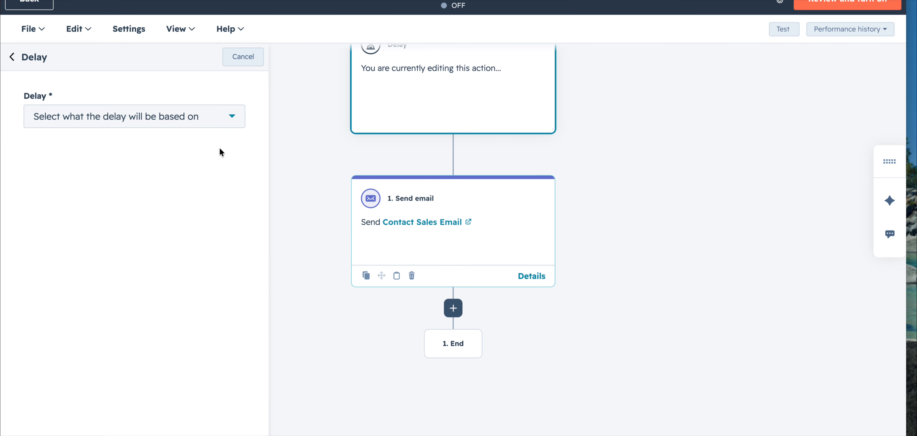
Look through the delay types and base the delay on For a set amount of time
{"action": "left_click", "coordinate": [196, 122]}
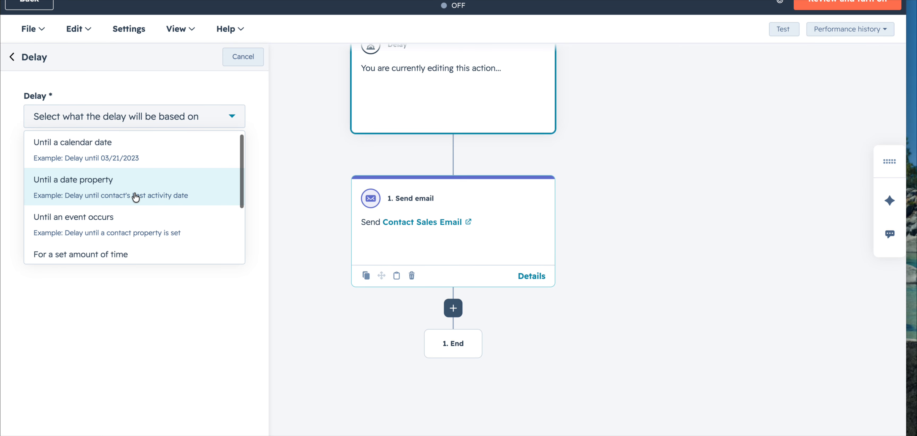
{"action": "scroll", "coordinate": [135, 197], "scroll_direction": "down", "scroll_amount": 2}
{"action": "scroll", "coordinate": [134, 197], "scroll_direction": "down", "scroll_amount": 2}
{"action": "scroll", "coordinate": [133, 172], "scroll_direction": "up", "scroll_amount": 3}
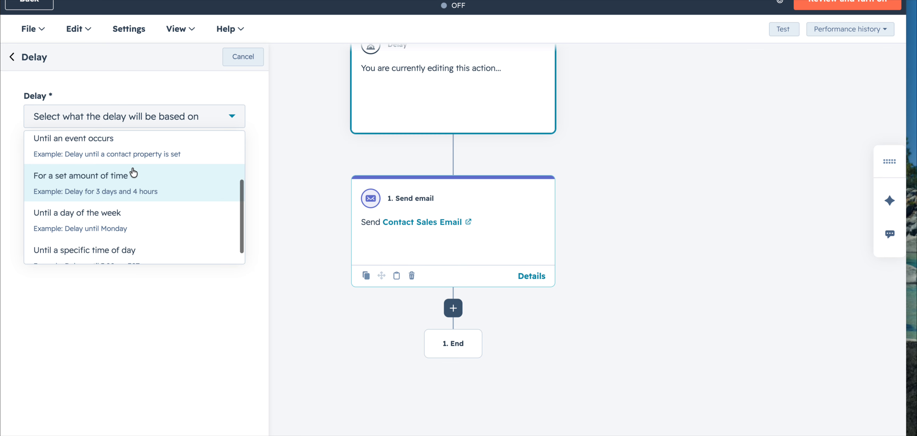
{"action": "scroll", "coordinate": [134, 173], "scroll_direction": "down", "scroll_amount": 1}
{"action": "left_click", "coordinate": [133, 173]}
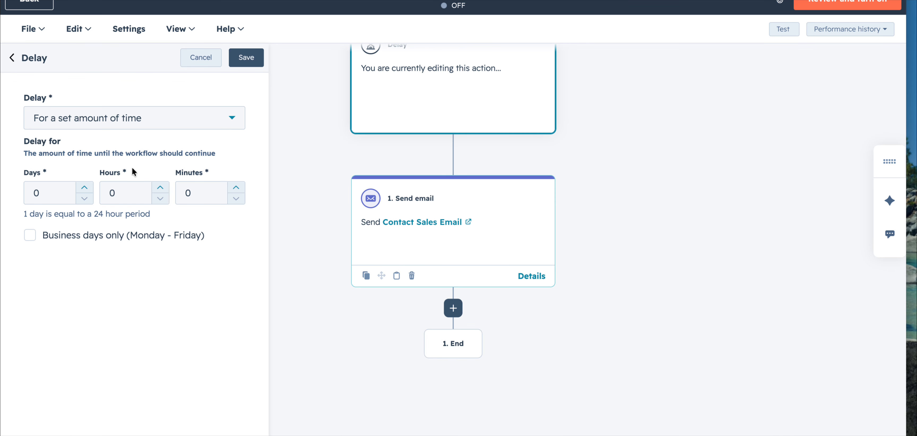
Set the delay duration to 1 hour and 10 minutes
{"action": "left_click", "coordinate": [160, 188]}
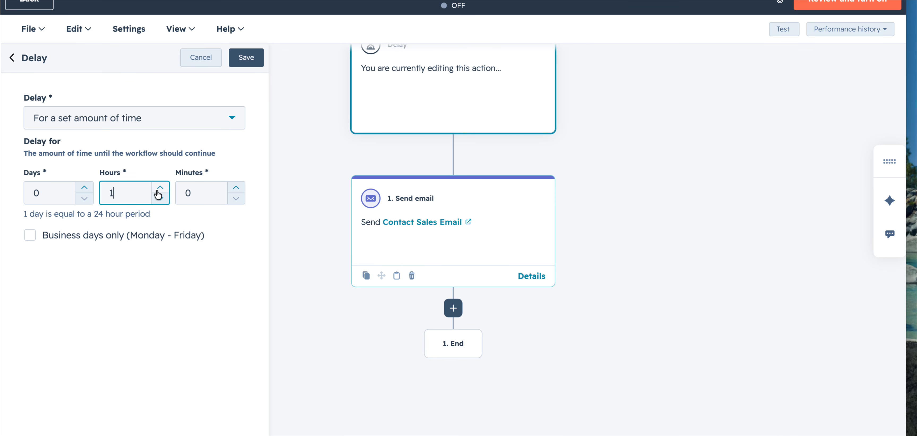
{"action": "left_click", "coordinate": [214, 193]}
{"action": "key", "text": "BackSpace"}
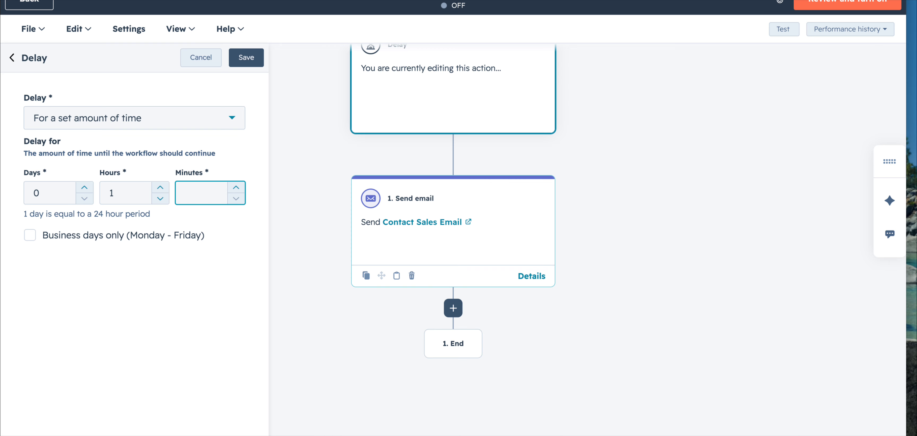
{"action": "type", "text": "10"}
{"action": "left_click", "coordinate": [221, 244]}
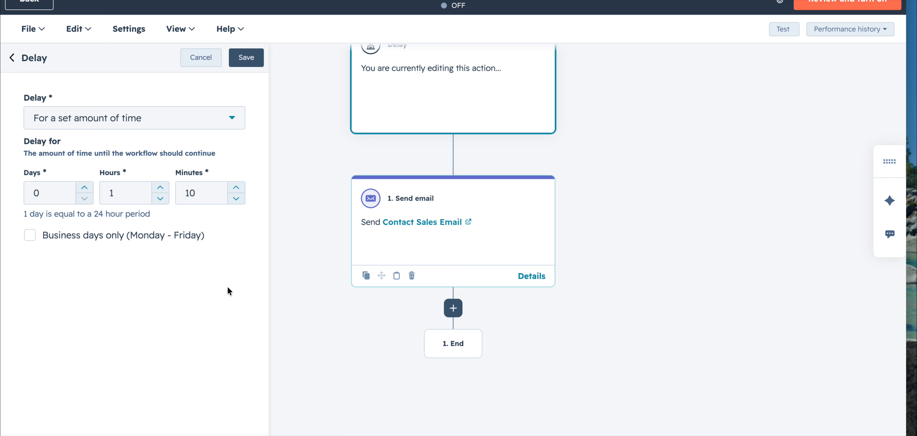
Clear the delay's hours value and limit the delay to business days only (Monday - Friday)
{"action": "left_click", "coordinate": [132, 190]}
{"action": "key", "text": "BackSpace"}
{"action": "left_click", "coordinate": [88, 237]}
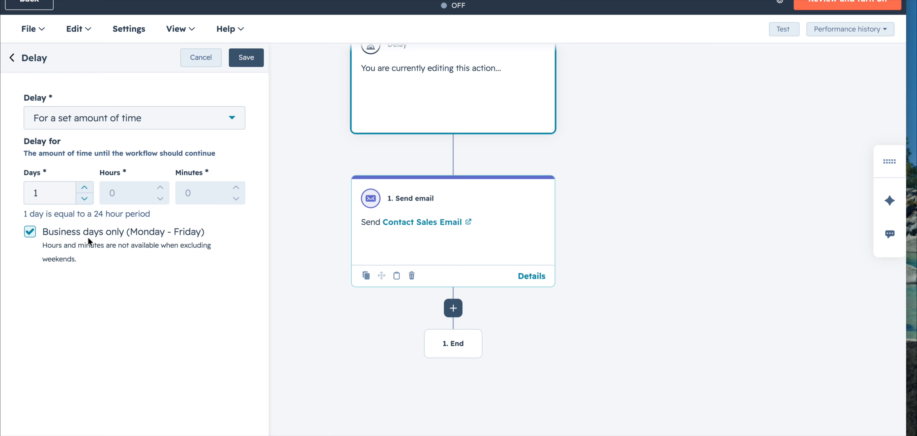
Remove the business-days-only limit from the delay and save the action
{"action": "left_click", "coordinate": [88, 235]}
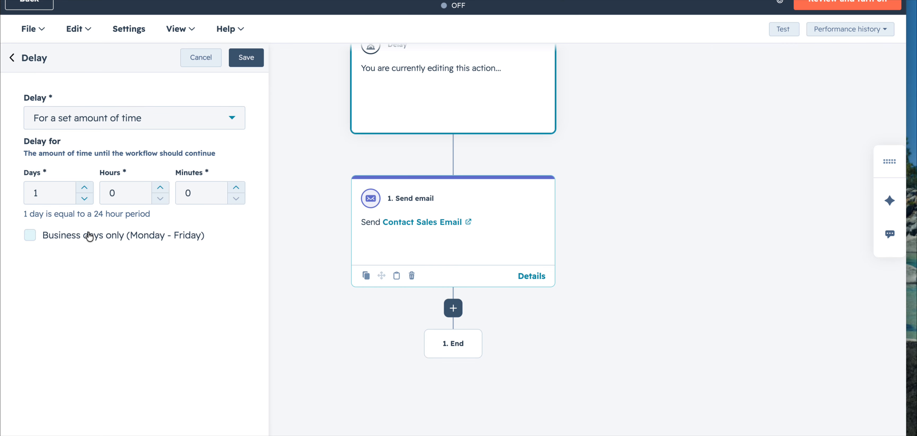
{"action": "left_click", "coordinate": [247, 57]}
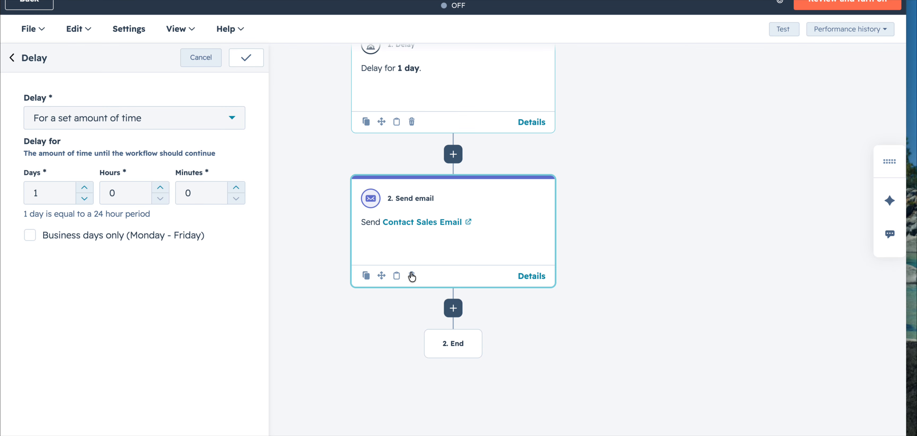
Reopen the Delay action, set its days to 0 and save it
{"action": "scroll", "coordinate": [412, 277], "scroll_direction": "up", "scroll_amount": 6}
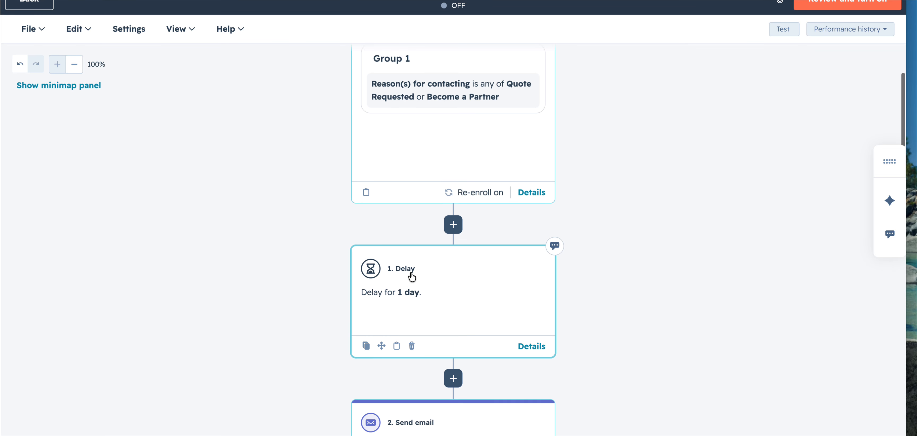
{"action": "left_click", "coordinate": [414, 290]}
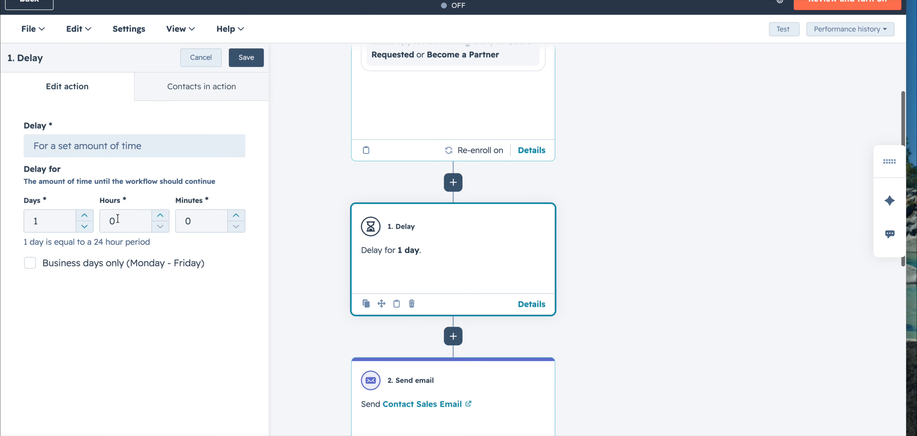
{"action": "left_click", "coordinate": [64, 220]}
{"action": "key", "text": "BackSpace"}
{"action": "type", "text": "0"}
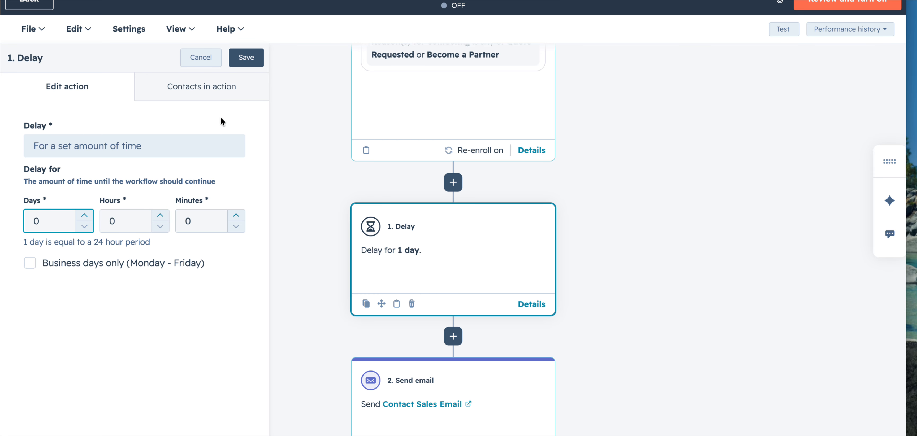
{"action": "left_click", "coordinate": [246, 57]}
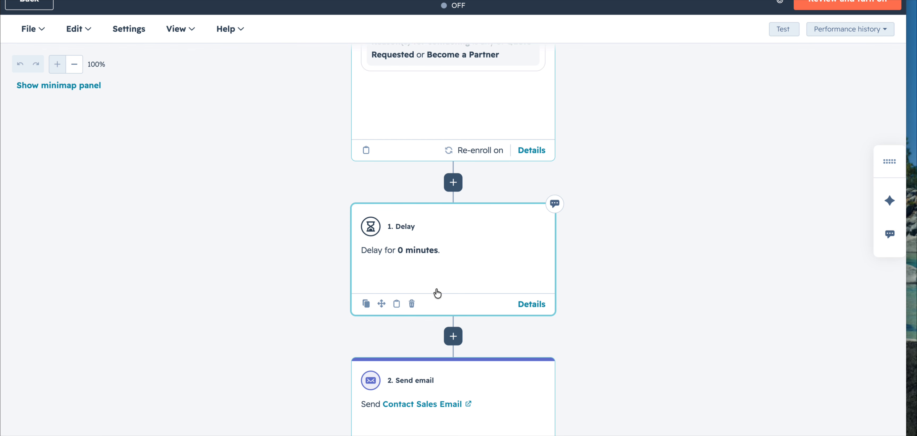
Set the Delay action's duration to 10 minutes and save it
{"action": "left_click", "coordinate": [431, 272]}
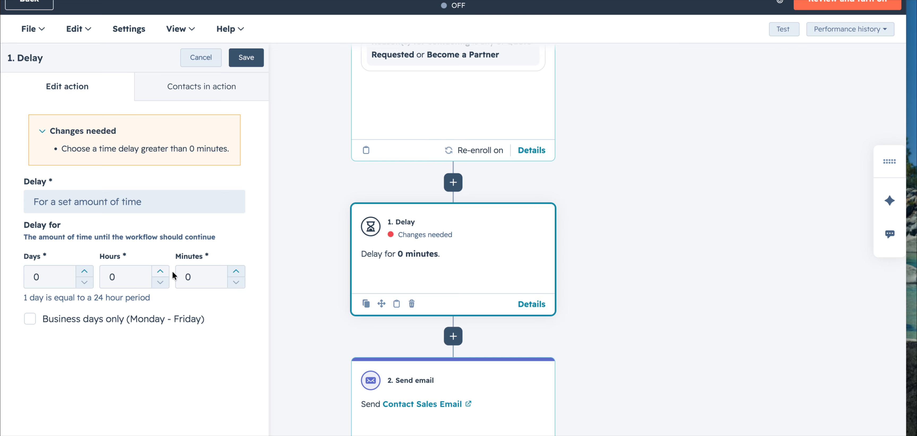
{"action": "left_click", "coordinate": [187, 276]}
{"action": "type", "text": "1"}
{"action": "left_click", "coordinate": [246, 58]}
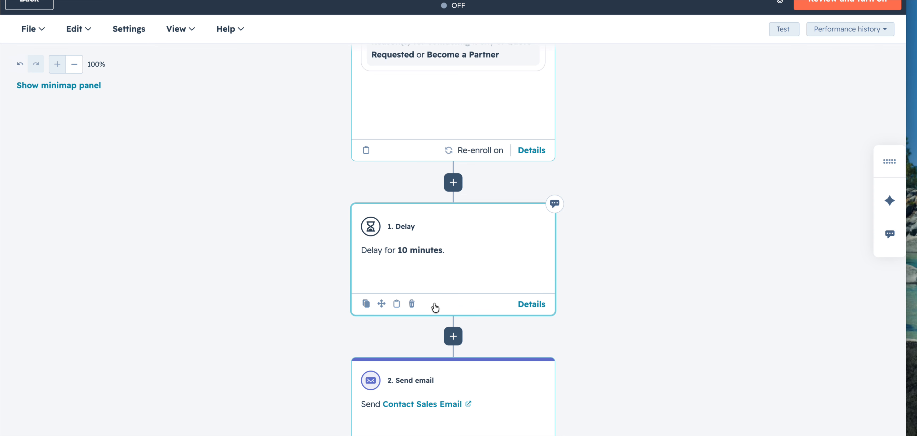
Add a CRM Create task action after the Send email action
{"action": "scroll", "coordinate": [435, 307], "scroll_direction": "down", "scroll_amount": 2}
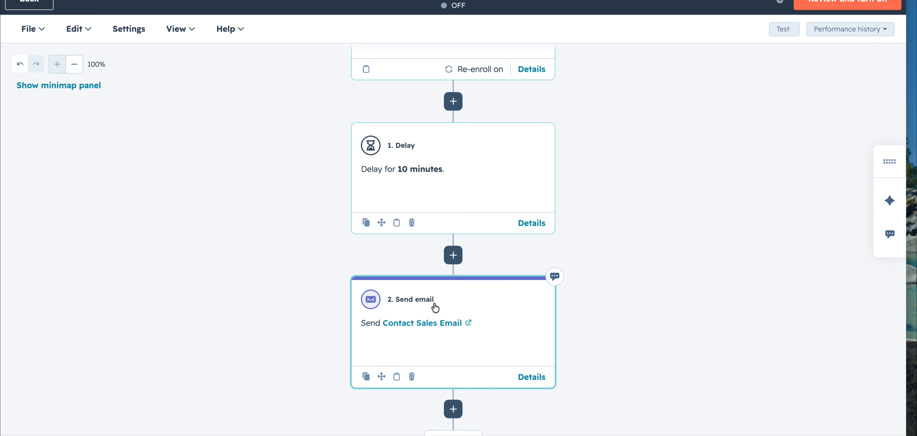
{"action": "scroll", "coordinate": [435, 306], "scroll_direction": "down", "scroll_amount": 1}
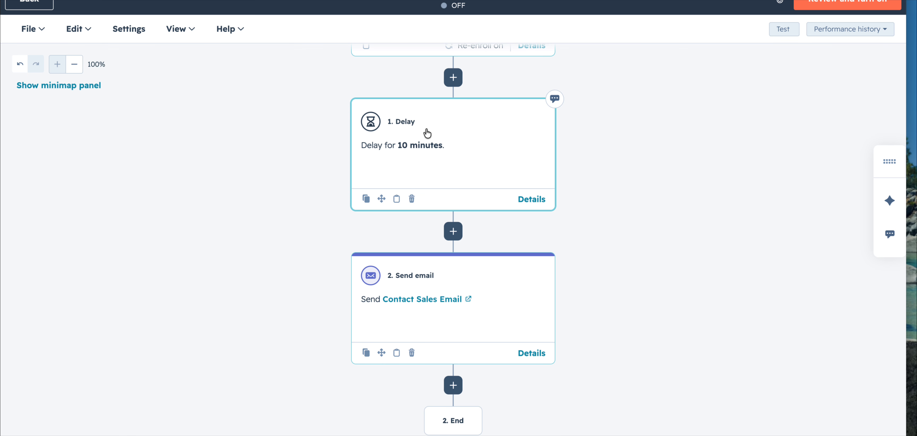
{"action": "scroll", "coordinate": [428, 134], "scroll_direction": "down", "scroll_amount": 4}
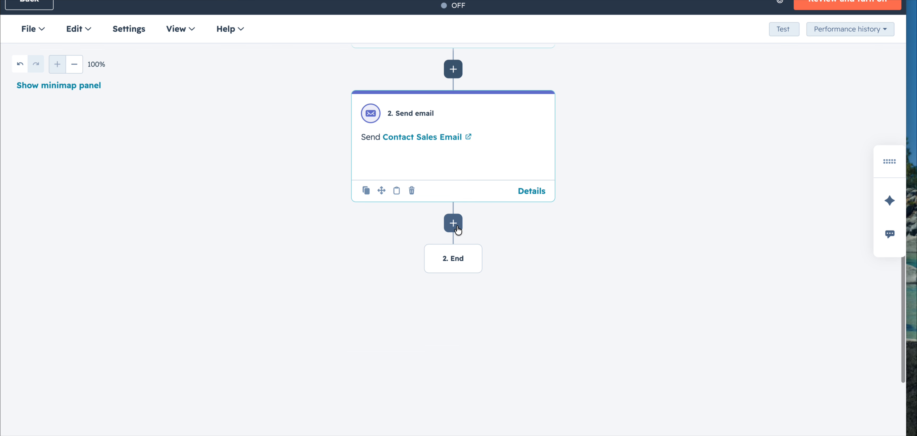
{"action": "left_click", "coordinate": [458, 229]}
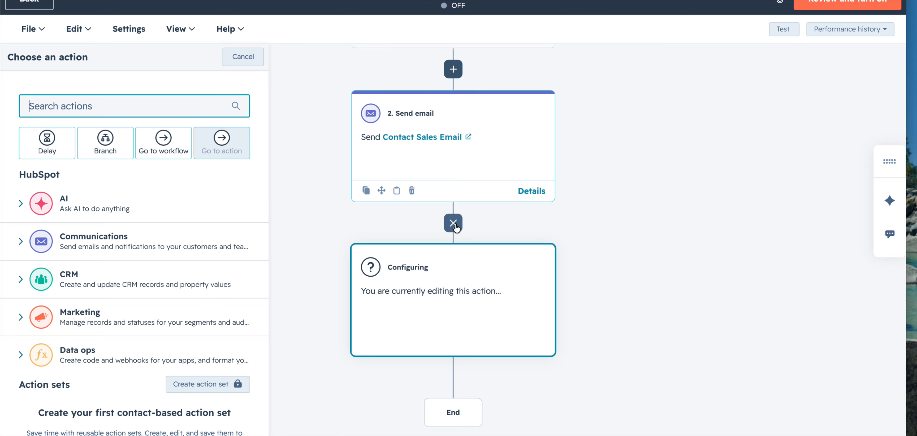
{"action": "left_click", "coordinate": [128, 287]}
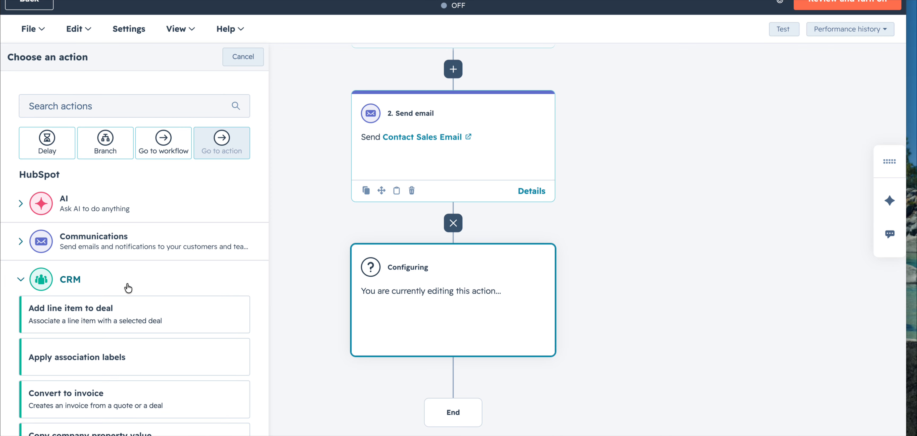
{"action": "scroll", "coordinate": [128, 288], "scroll_direction": "down", "scroll_amount": 3}
{"action": "scroll", "coordinate": [128, 288], "scroll_direction": "down", "scroll_amount": 5}
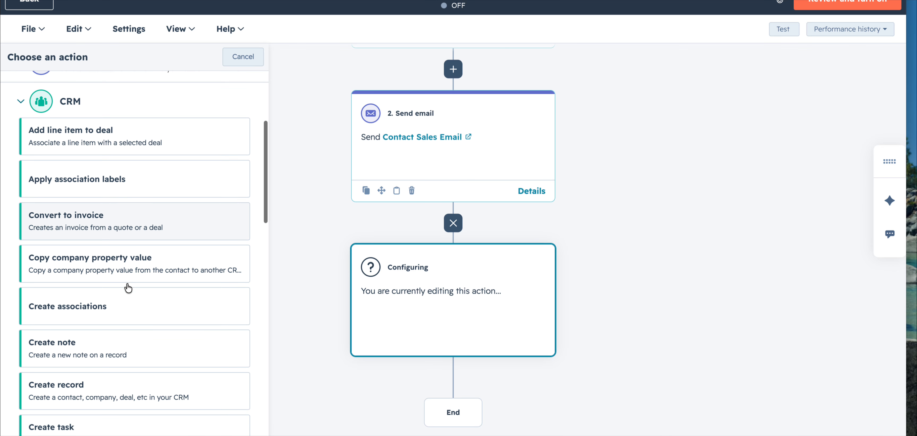
{"action": "scroll", "coordinate": [128, 287], "scroll_direction": "down", "scroll_amount": 3}
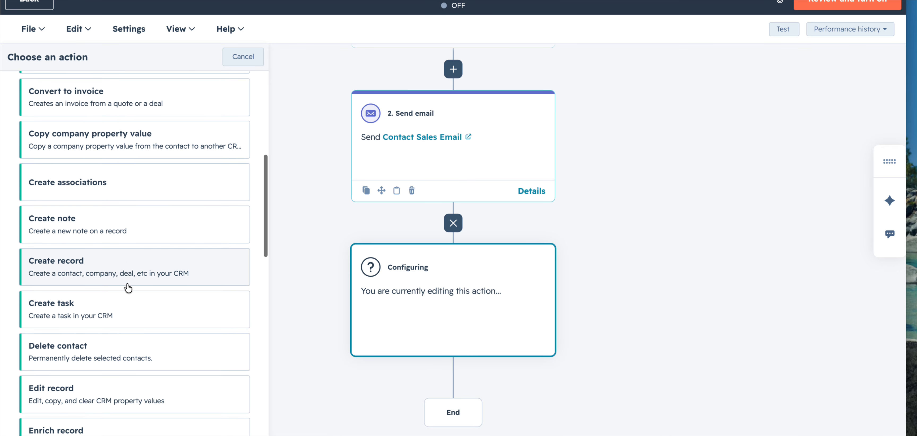
{"action": "scroll", "coordinate": [128, 287], "scroll_direction": "down", "scroll_amount": 2}
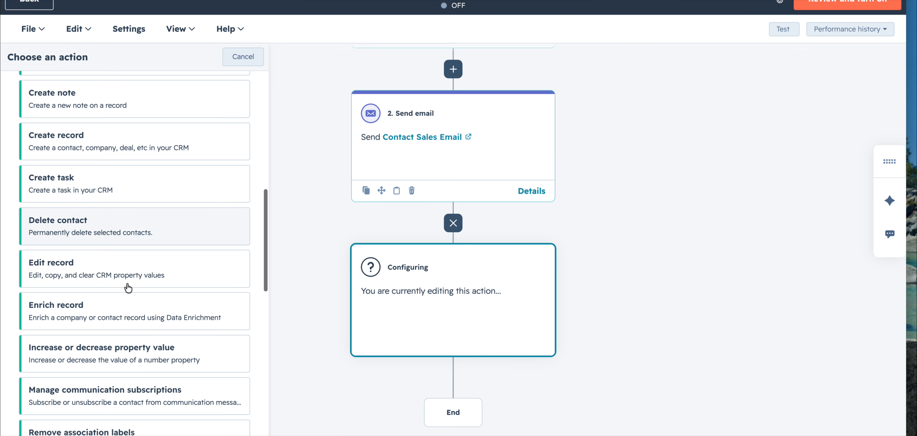
{"action": "scroll", "coordinate": [130, 331], "scroll_direction": "down", "scroll_amount": 2}
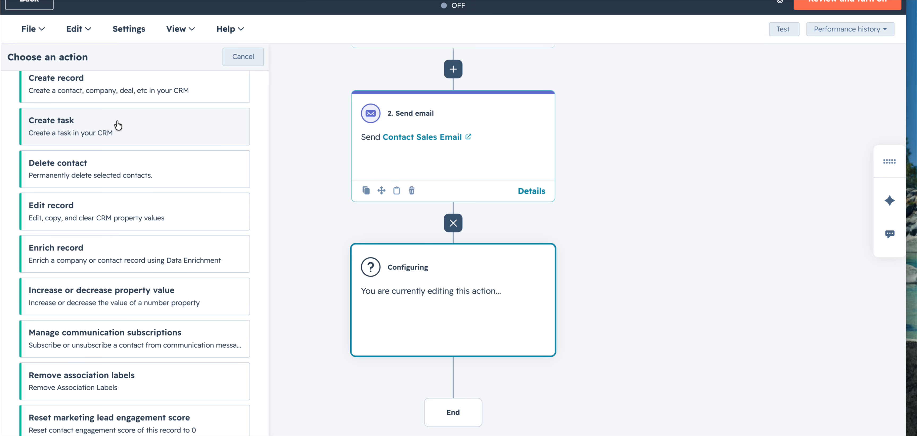
{"action": "left_click", "coordinate": [117, 134]}
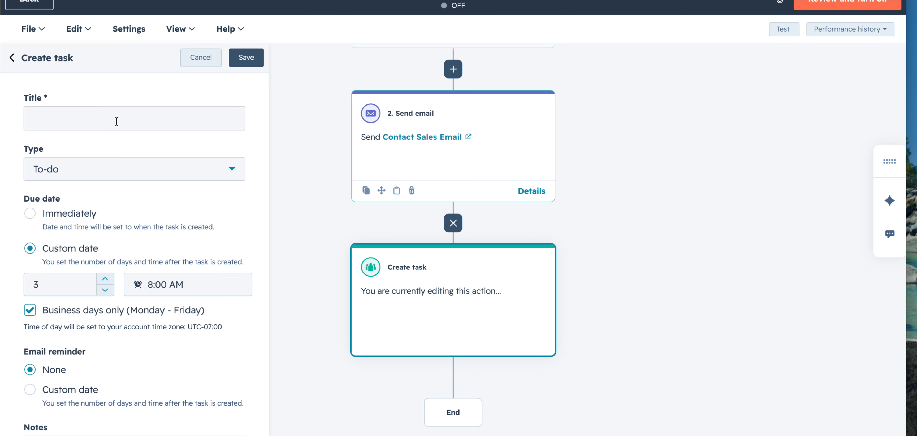
Title the task "Call" followed by the enrolled contact's First Name token
{"action": "left_click", "coordinate": [116, 121]}
{"action": "type", "text": "Call"}
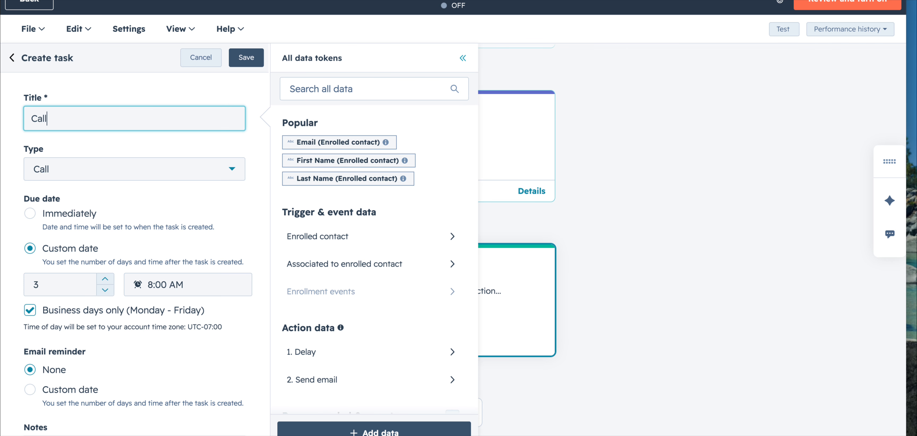
{"action": "type", "text": " them"}
{"action": "key", "text": "BackSpace"}
{"action": "key", "text": "BackSpace"}
{"action": "key", "text": "BackSpace"}
{"action": "key", "text": "BackSpace"}
{"action": "left_click", "coordinate": [348, 159]}
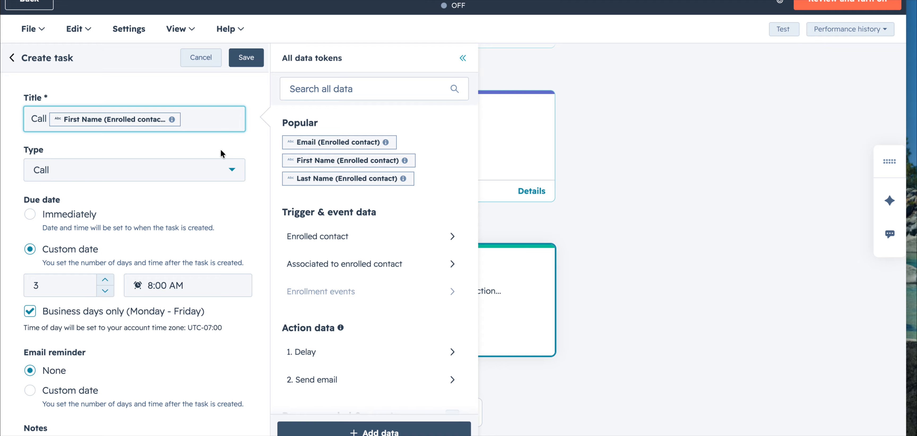
Try the Immediately due date option, then give the task a custom due date of 1 day after creation
{"action": "left_click", "coordinate": [30, 215]}
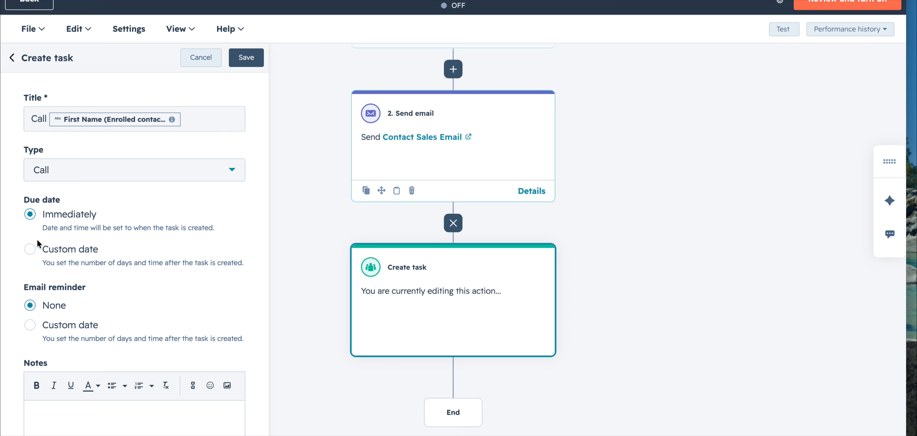
{"action": "left_click", "coordinate": [31, 250]}
{"action": "left_click", "coordinate": [56, 286]}
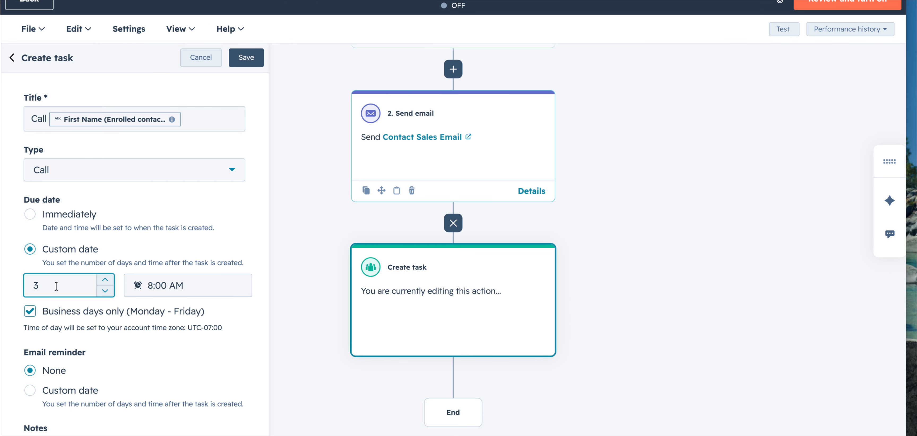
{"action": "key", "text": "BackSpace"}
{"action": "type", "text": "1"}
{"action": "left_click", "coordinate": [188, 254]}
Set the task's email reminder to a custom date of 1 day, counting business days only (Monday - Friday)
{"action": "scroll", "coordinate": [192, 253], "scroll_direction": "down", "scroll_amount": 3}
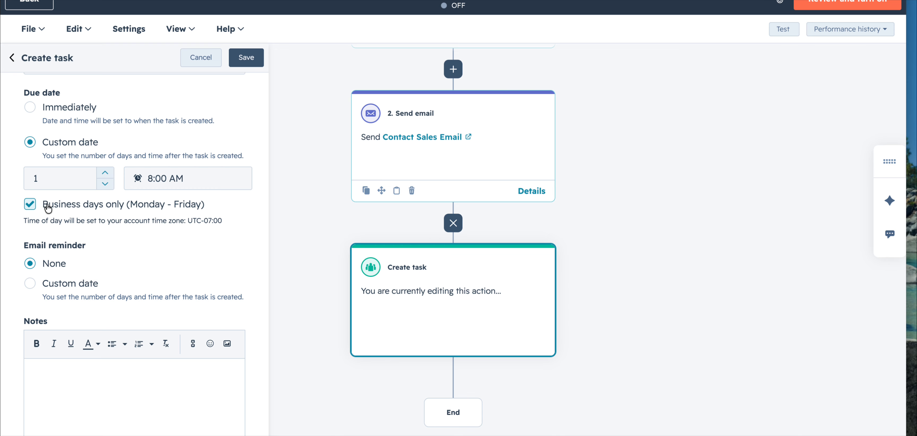
{"action": "scroll", "coordinate": [48, 208], "scroll_direction": "down", "scroll_amount": 3}
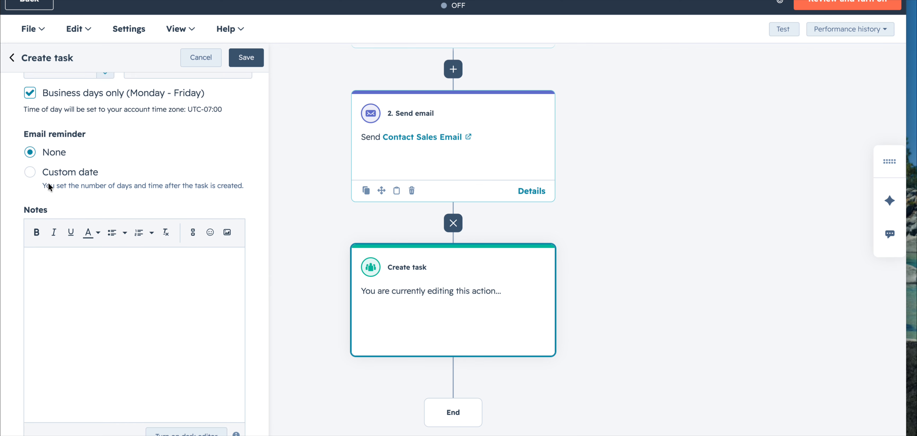
{"action": "left_click", "coordinate": [30, 173]}
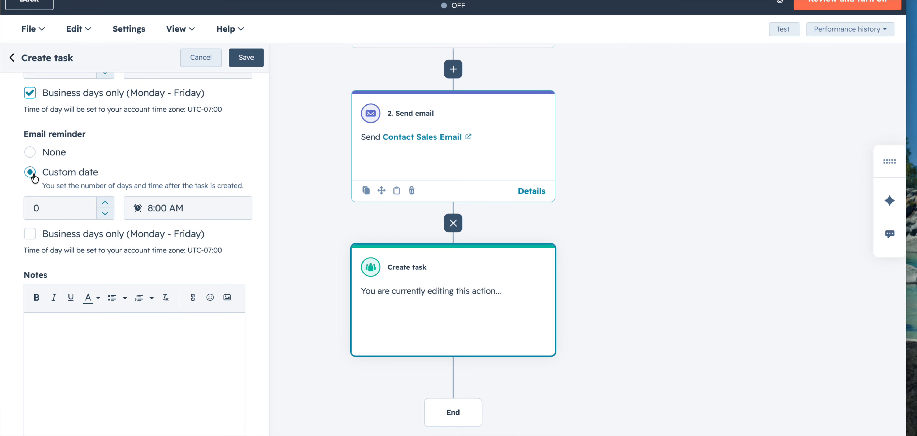
{"action": "left_click", "coordinate": [67, 203]}
{"action": "key", "text": "BackSpace"}
{"action": "type", "text": "1"}
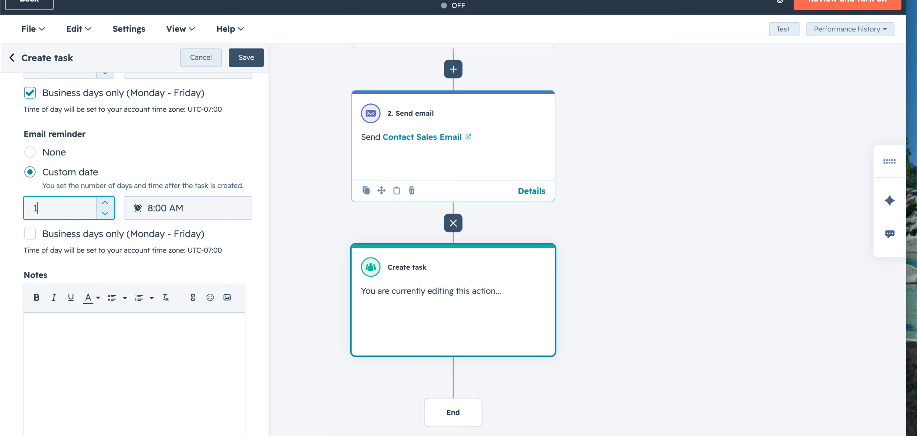
{"action": "left_click", "coordinate": [116, 243]}
Write the task notes as "Call" followed by the enrolled contact's First Name and Mobile Phone Number tokens
{"action": "scroll", "coordinate": [116, 243], "scroll_direction": "down", "scroll_amount": 2}
{"action": "scroll", "coordinate": [115, 243], "scroll_direction": "down", "scroll_amount": 1}
{"action": "left_click", "coordinate": [114, 247]}
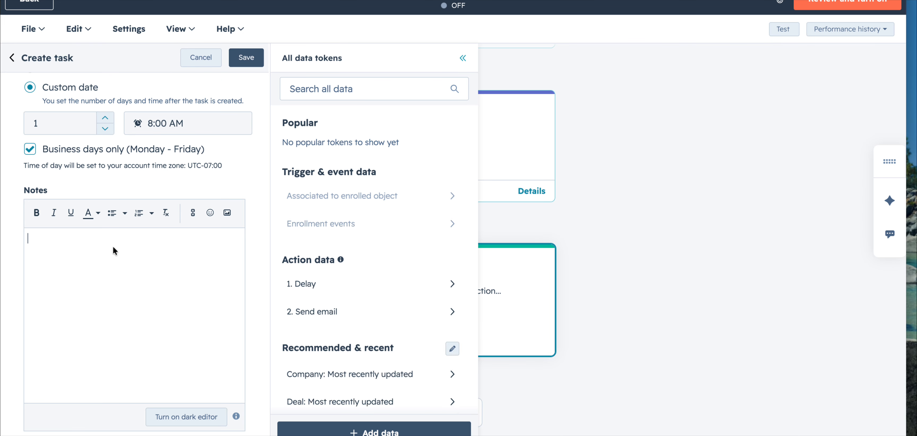
{"action": "type", "text": "q"}
{"action": "key", "text": "BackSpace"}
{"action": "type", "text": "Ca"}
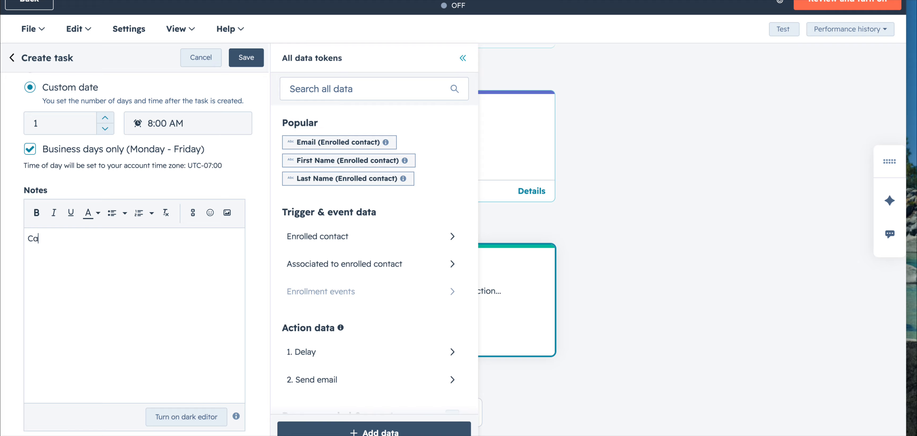
{"action": "type", "text": "ll"}
{"action": "left_click", "coordinate": [339, 160]}
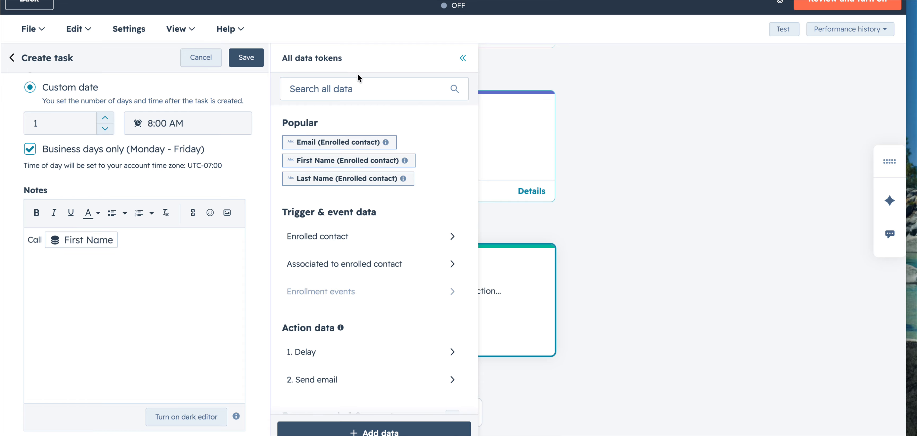
{"action": "left_click", "coordinate": [353, 88]}
{"action": "type", "text": "mobi"}
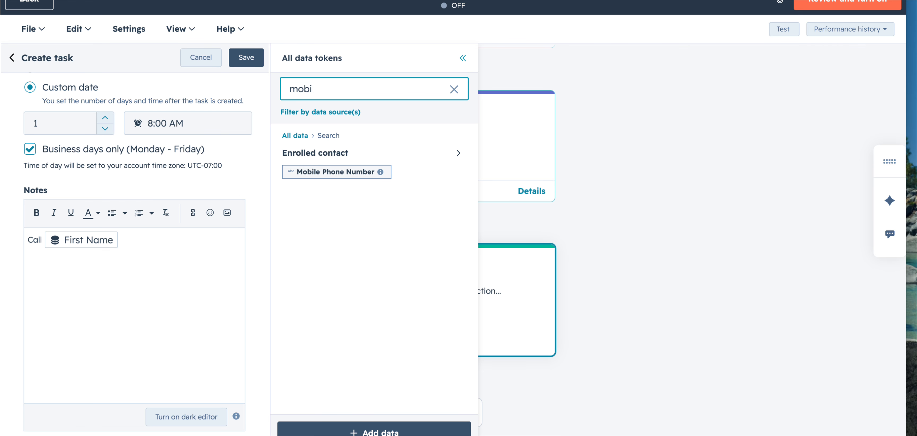
{"action": "left_click", "coordinate": [362, 172]}
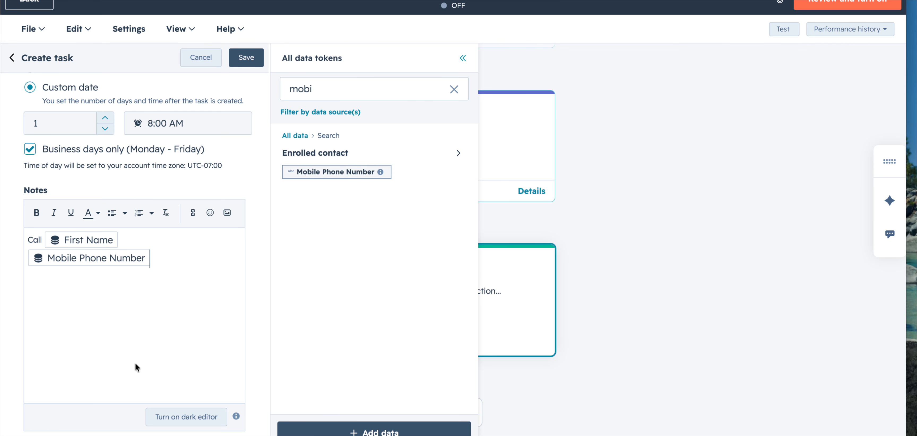
Check the shared task queue options without choosing one, and set the task's priority to High
{"action": "scroll", "coordinate": [136, 363], "scroll_direction": "down", "scroll_amount": 2}
{"action": "scroll", "coordinate": [136, 368], "scroll_direction": "down", "scroll_amount": 5}
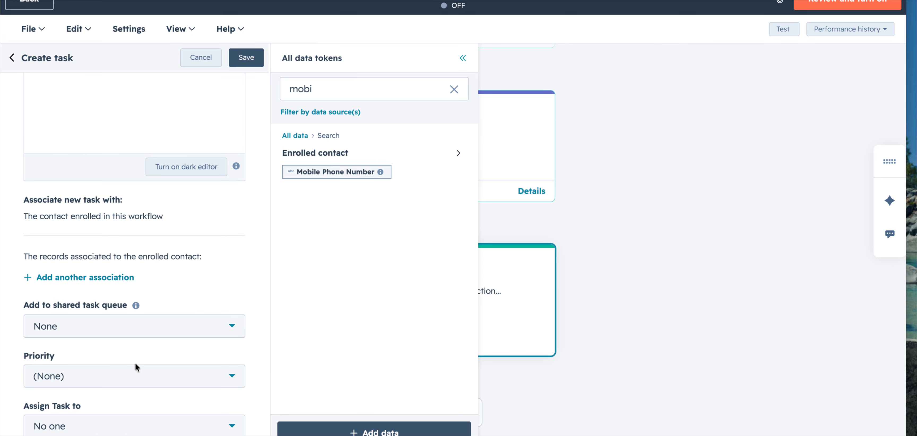
{"action": "left_click", "coordinate": [144, 326]}
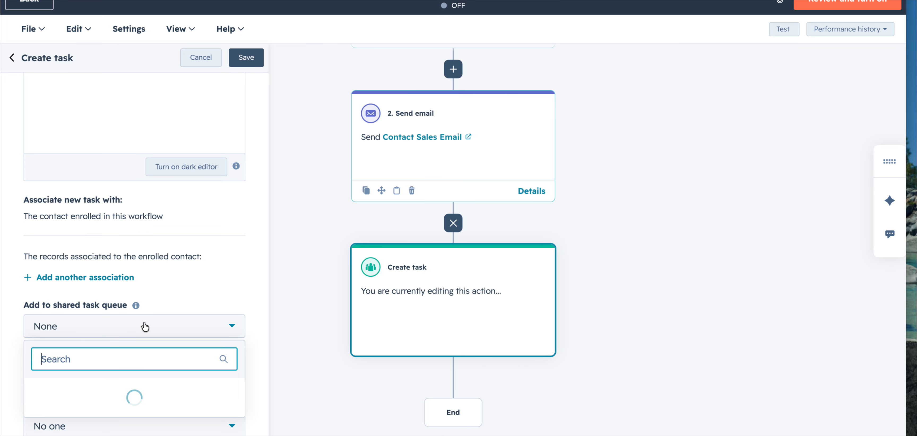
{"action": "left_click", "coordinate": [144, 327]}
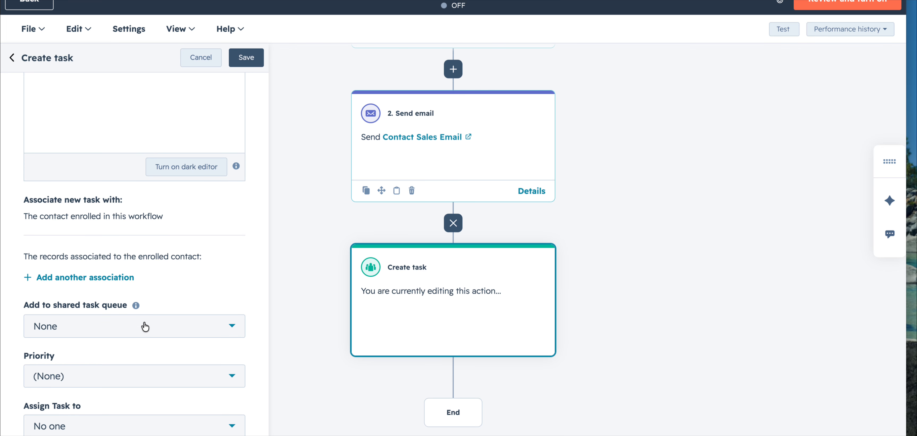
{"action": "left_click", "coordinate": [134, 378]}
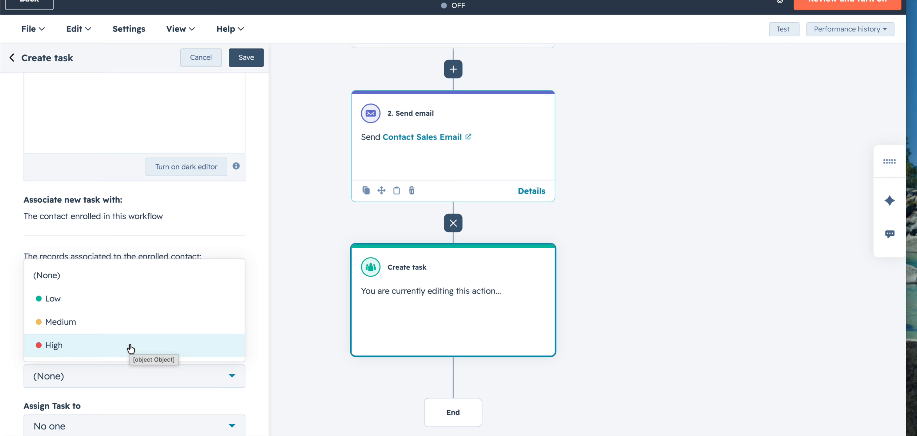
{"action": "left_click", "coordinate": [130, 347]}
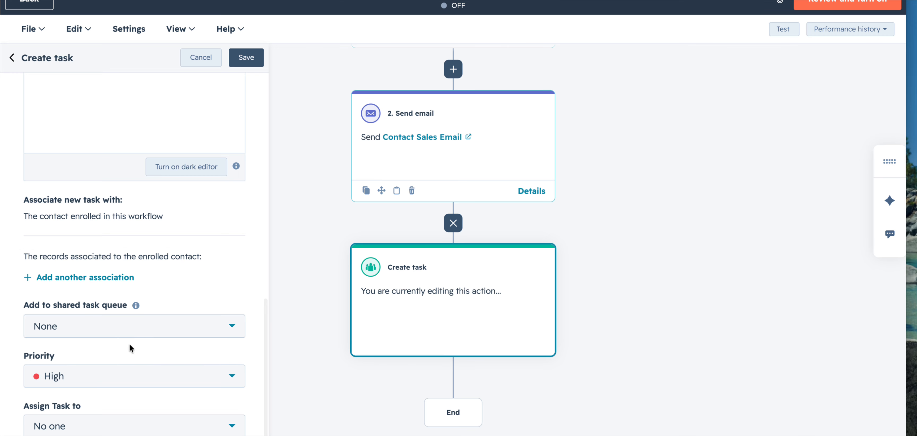
Assign the task to an existing owner of the contact, using Contact owner, and save the Create task action
{"action": "left_click", "coordinate": [121, 427]}
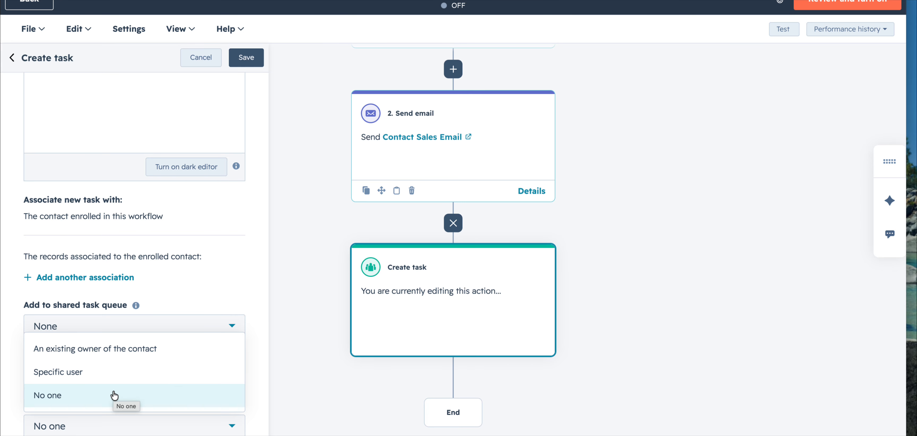
{"action": "left_click", "coordinate": [113, 353]}
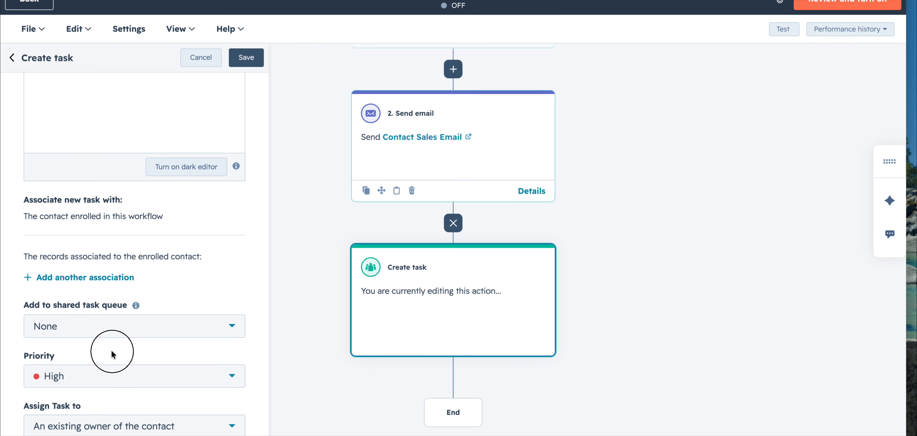
{"action": "scroll", "coordinate": [113, 353], "scroll_direction": "down", "scroll_amount": 2}
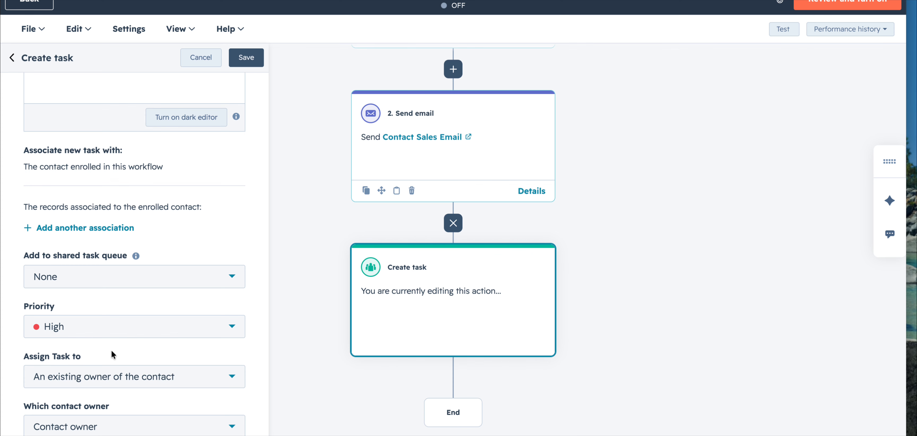
{"action": "left_click", "coordinate": [246, 62]}
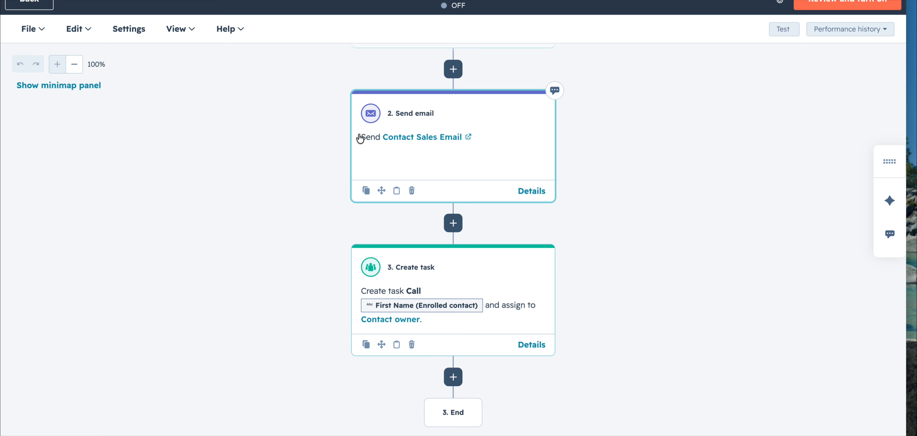
Review the workflow from the enrollment trigger through the delay, email and task actions to its end
{"action": "scroll", "coordinate": [358, 138], "scroll_direction": "up", "scroll_amount": 5}
{"action": "scroll", "coordinate": [360, 138], "scroll_direction": "up", "scroll_amount": 5}
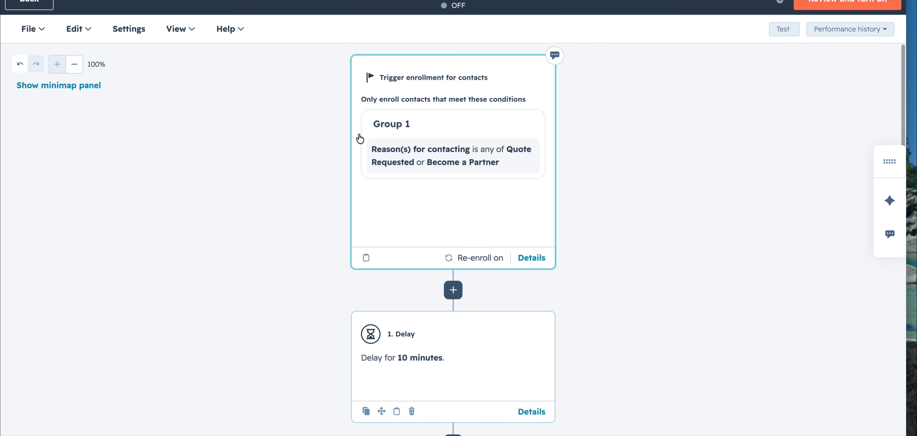
{"action": "scroll", "coordinate": [360, 138], "scroll_direction": "down", "scroll_amount": 3}
{"action": "scroll", "coordinate": [359, 135], "scroll_direction": "up", "scroll_amount": 2}
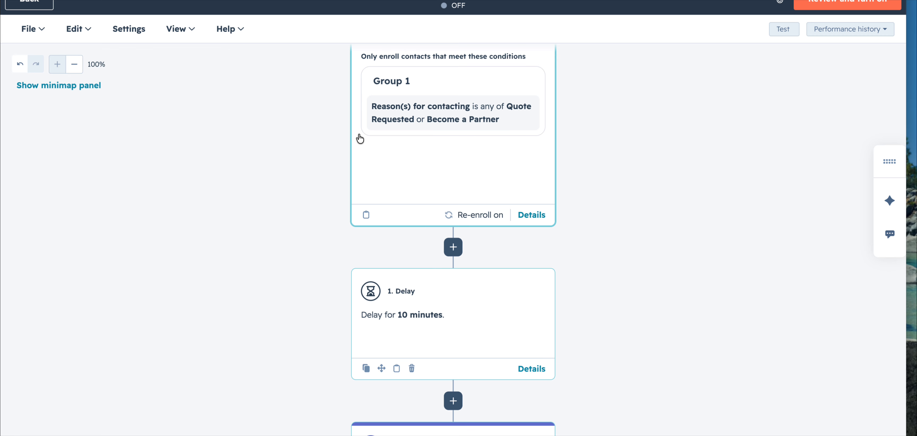
{"action": "scroll", "coordinate": [430, 148], "scroll_direction": "down", "scroll_amount": 5}
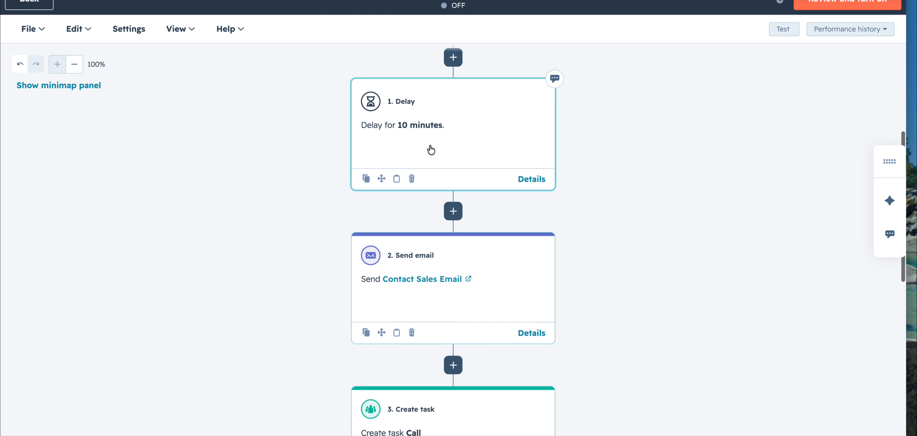
{"action": "scroll", "coordinate": [431, 150], "scroll_direction": "down", "scroll_amount": 1}
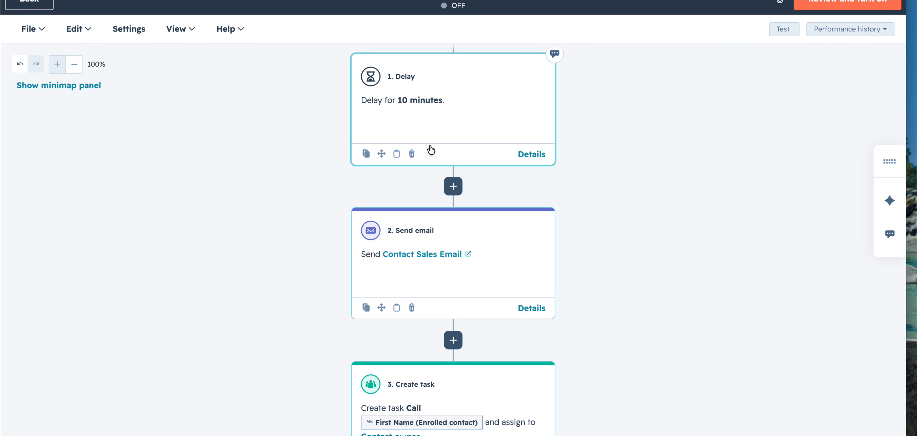
{"action": "scroll", "coordinate": [431, 149], "scroll_direction": "down", "scroll_amount": 4}
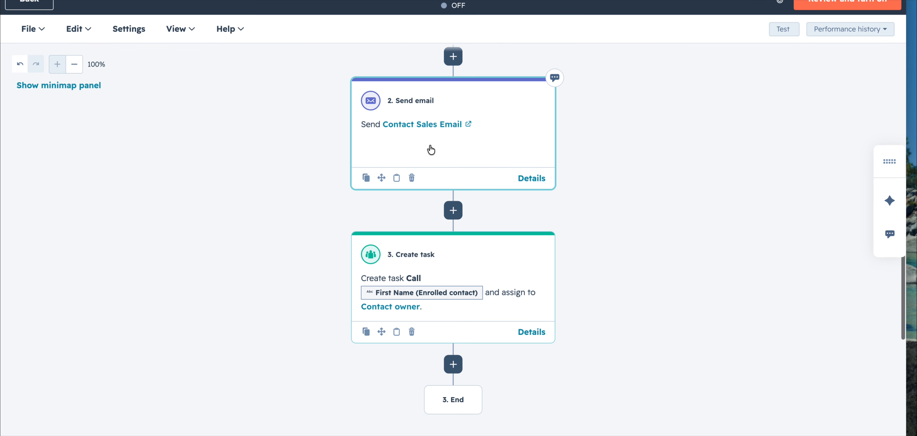
{"action": "scroll", "coordinate": [430, 149], "scroll_direction": "down", "scroll_amount": 3}
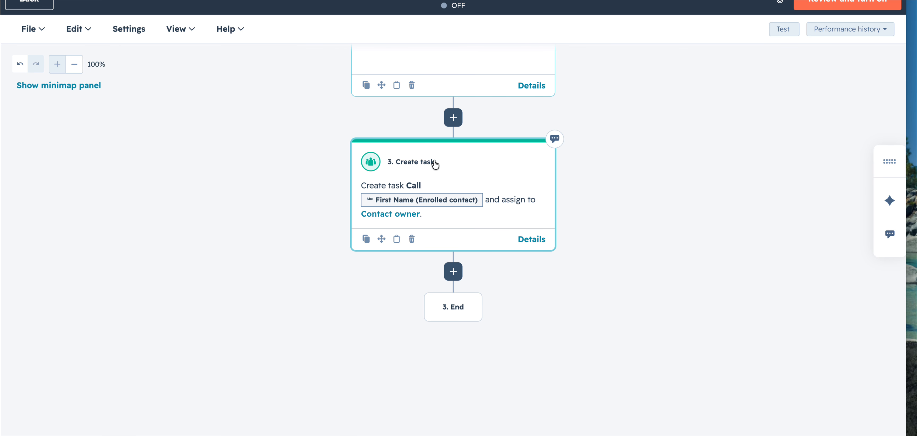
Search the actions for "intern" and add a Send internal email notification action after the Create task action
{"action": "left_click", "coordinate": [454, 272]}
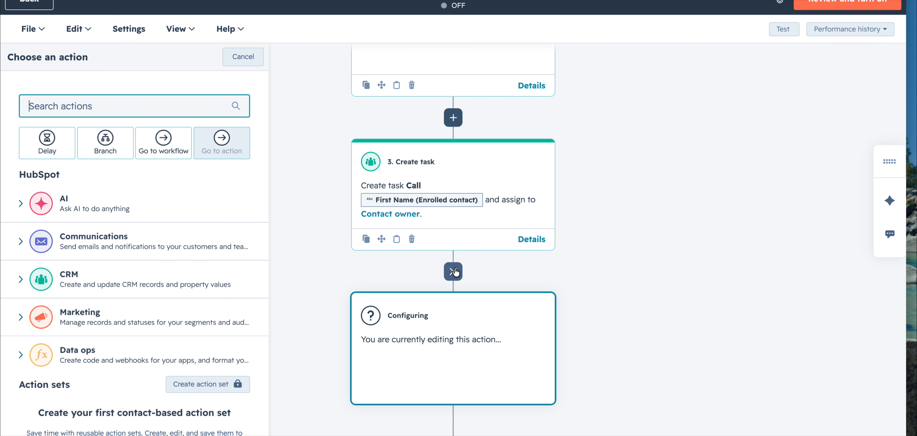
{"action": "left_click", "coordinate": [175, 246]}
{"action": "scroll", "coordinate": [213, 291], "scroll_direction": "down", "scroll_amount": 5}
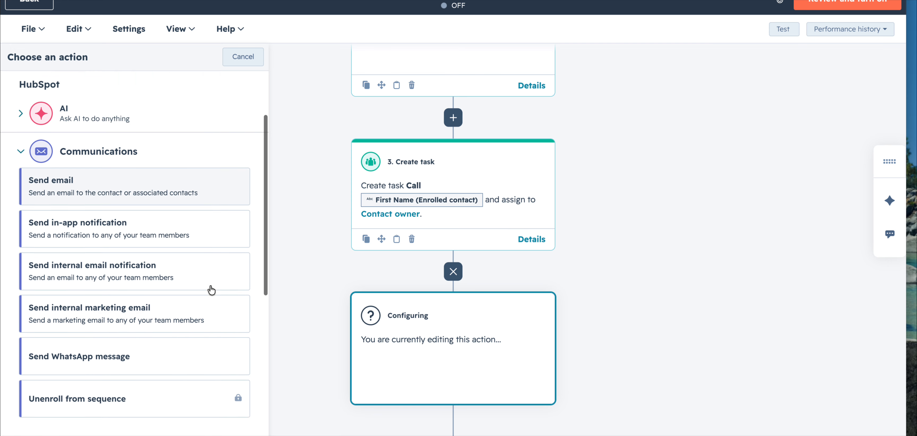
{"action": "scroll", "coordinate": [212, 290], "scroll_direction": "down", "scroll_amount": 3}
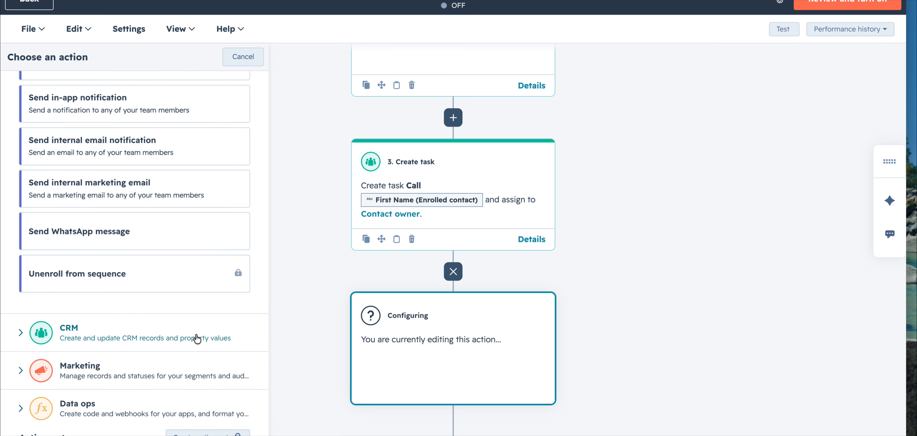
{"action": "scroll", "coordinate": [196, 336], "scroll_direction": "up", "scroll_amount": 8}
{"action": "left_click", "coordinate": [136, 107]}
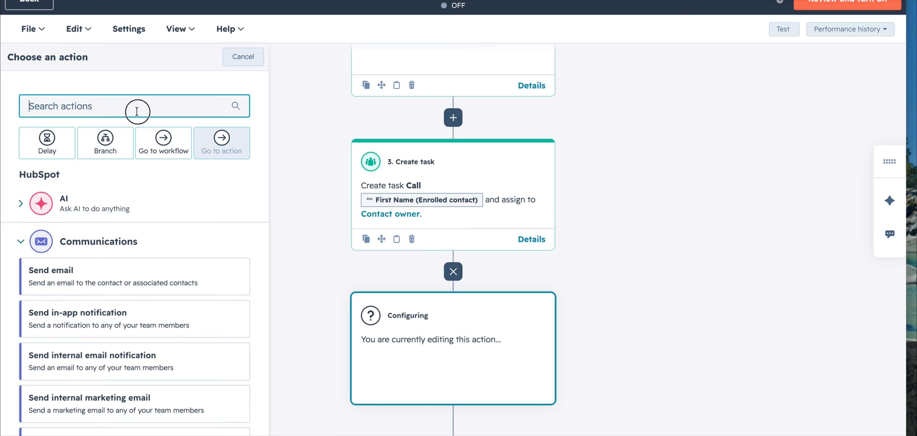
{"action": "type", "text": "intern"}
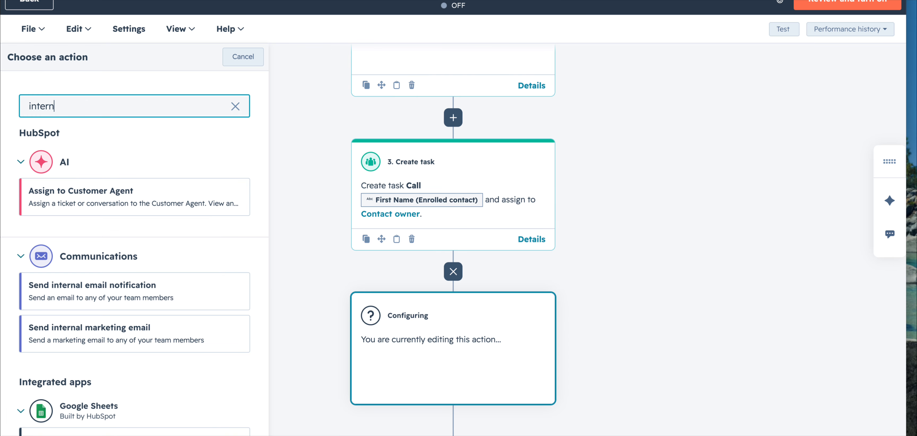
{"action": "scroll", "coordinate": [168, 259], "scroll_direction": "down", "scroll_amount": 3}
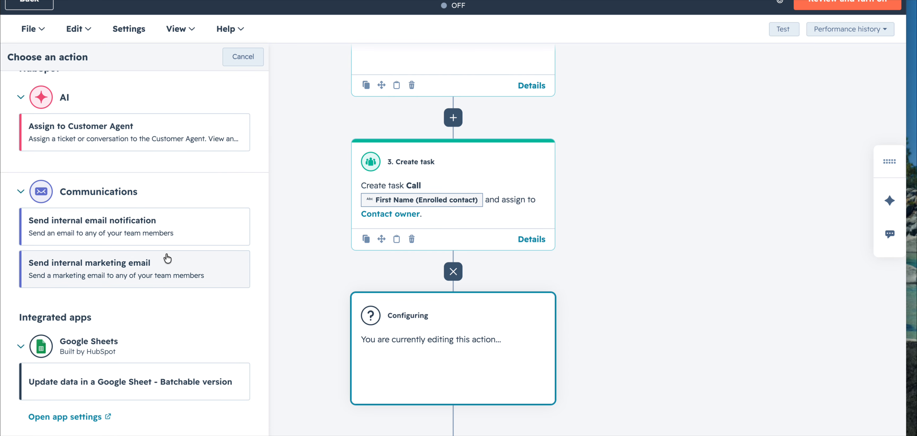
{"action": "left_click", "coordinate": [170, 237]}
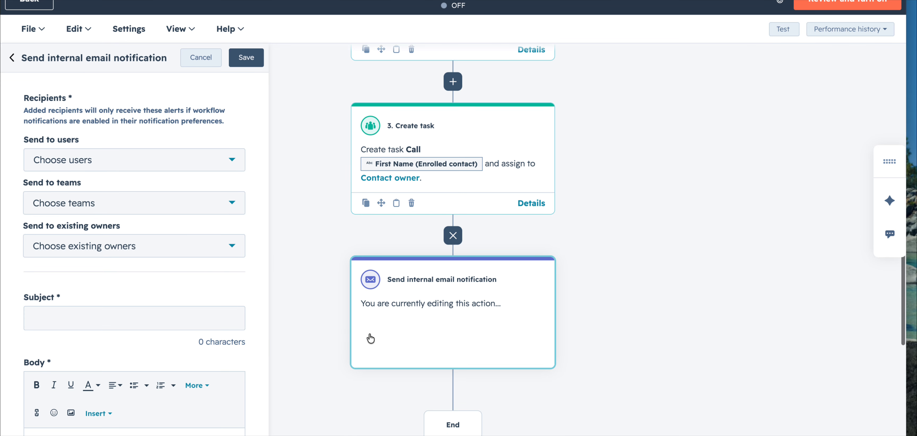
Look through the users and teams available as recipients of the internal email notification without selecting any
{"action": "left_click", "coordinate": [167, 160]}
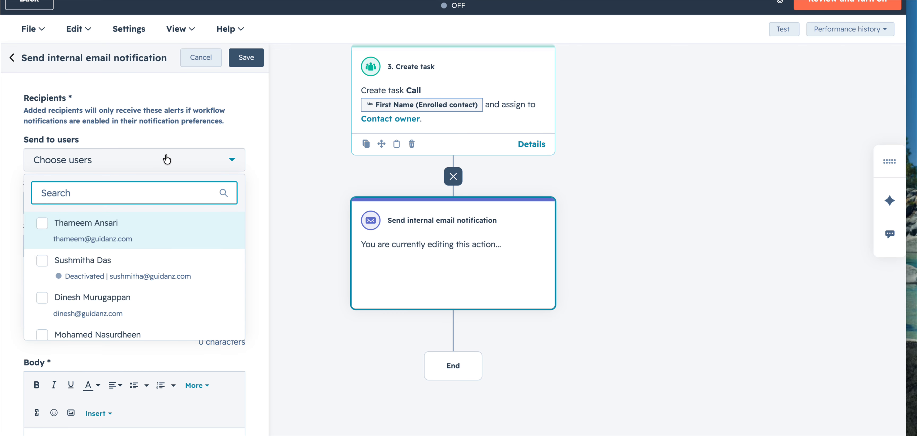
{"action": "scroll", "coordinate": [141, 225], "scroll_direction": "down", "scroll_amount": 5}
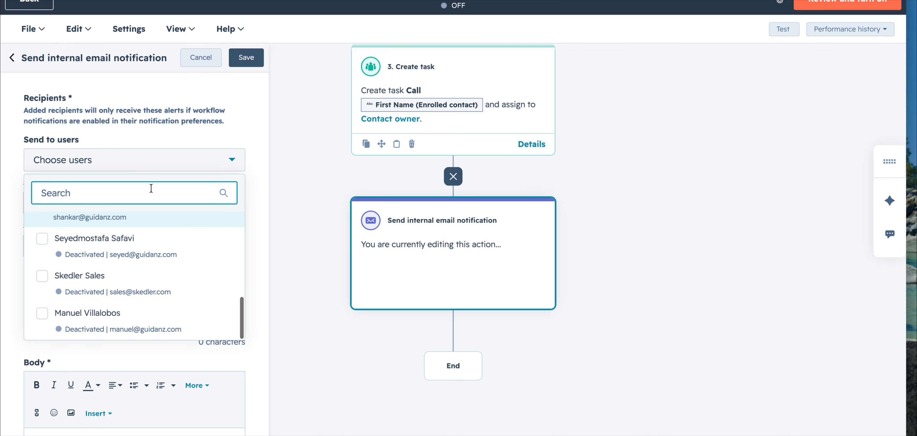
{"action": "left_click", "coordinate": [166, 167]}
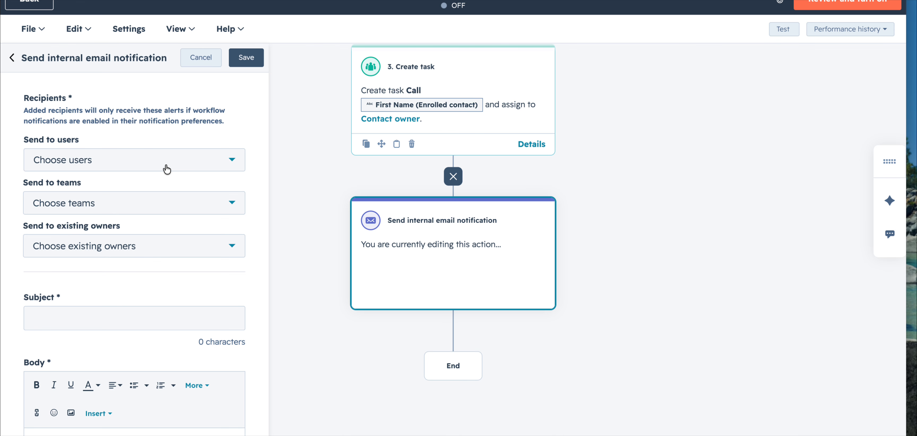
{"action": "left_click", "coordinate": [160, 205]}
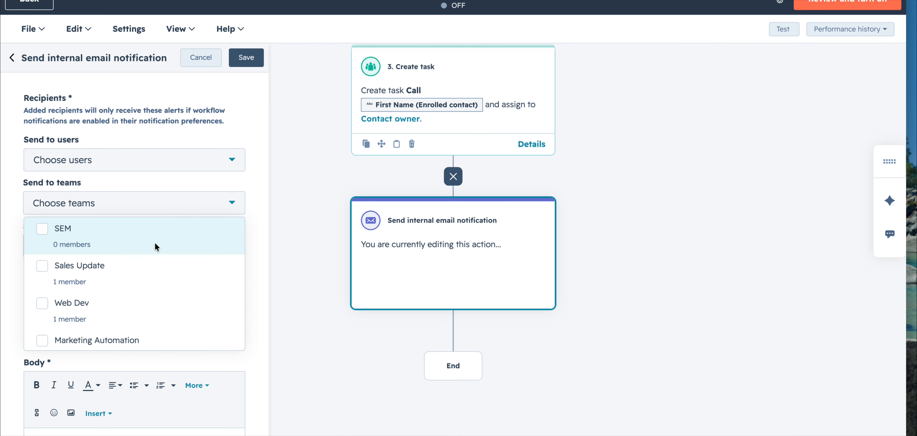
{"action": "scroll", "coordinate": [147, 301], "scroll_direction": "down", "scroll_amount": 2}
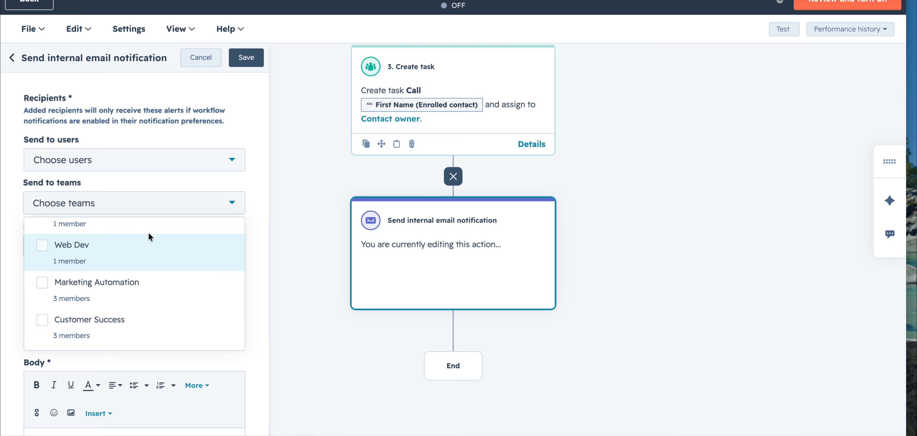
{"action": "left_click", "coordinate": [153, 206]}
Set the notification's subject to "Quote Requested" and write "A person has requested a Quote" as its body
{"action": "scroll", "coordinate": [153, 205], "scroll_direction": "down", "scroll_amount": 3}
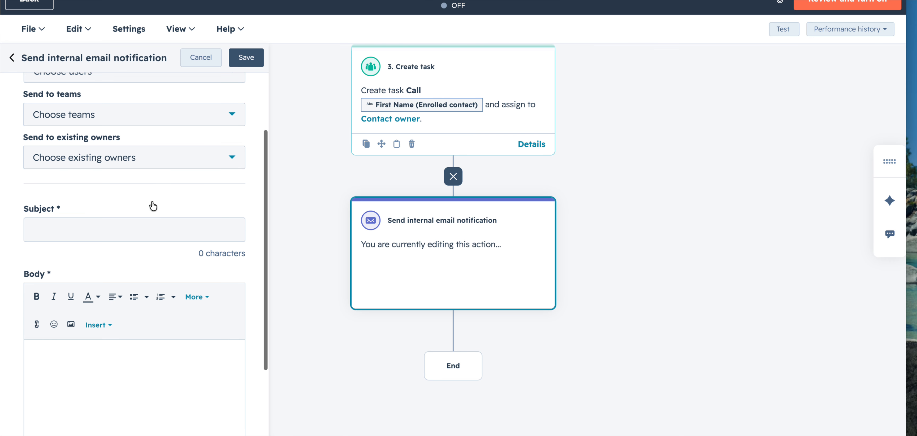
{"action": "left_click", "coordinate": [148, 225]}
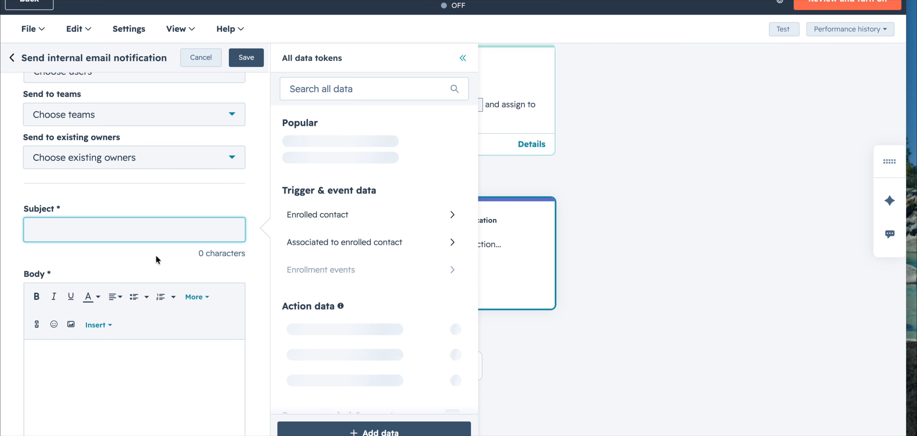
{"action": "left_click", "coordinate": [159, 261]}
{"action": "left_click", "coordinate": [146, 224]}
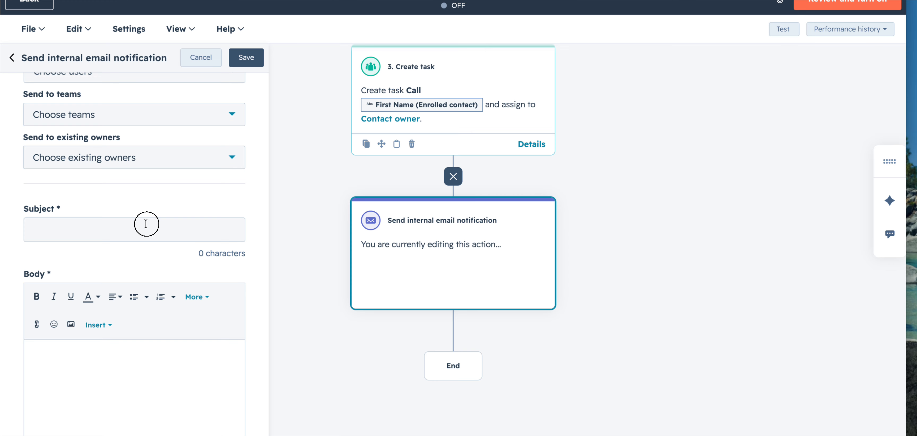
{"action": "left_click", "coordinate": [148, 261]}
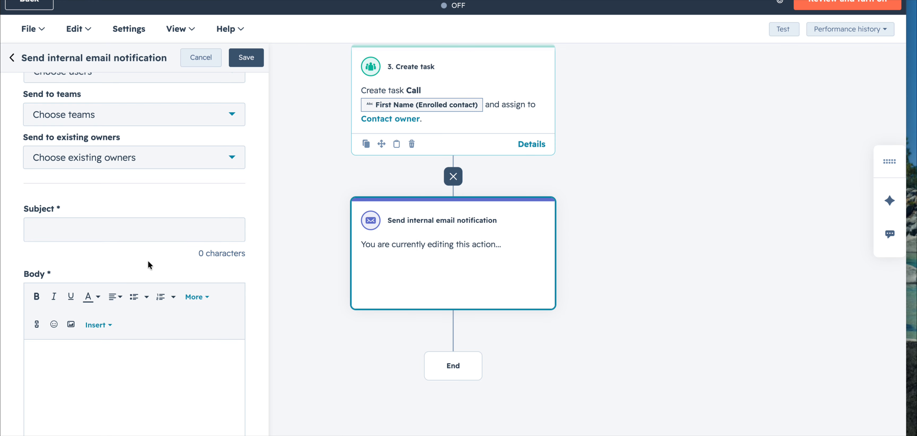
{"action": "left_click", "coordinate": [146, 229]}
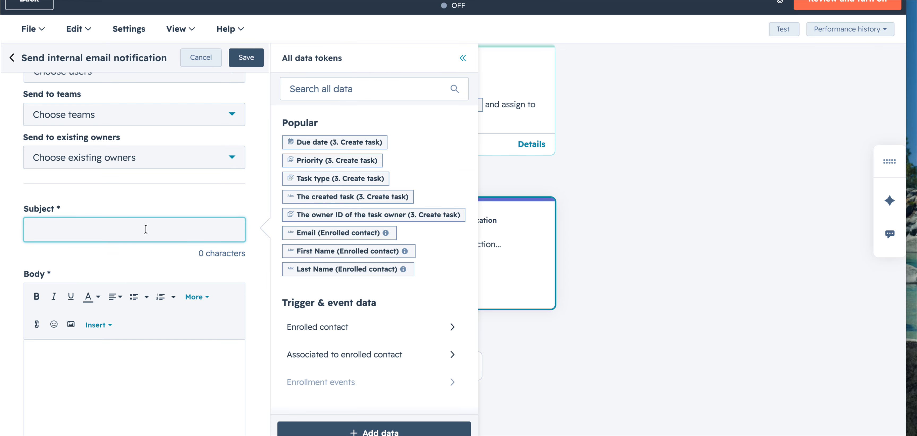
{"action": "type", "text": "Quote Requested"}
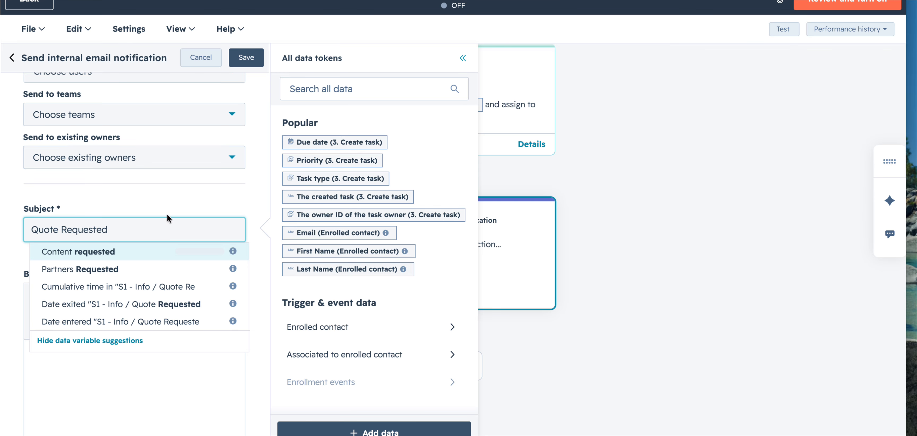
{"action": "left_click", "coordinate": [168, 184]}
{"action": "left_click", "coordinate": [111, 363]}
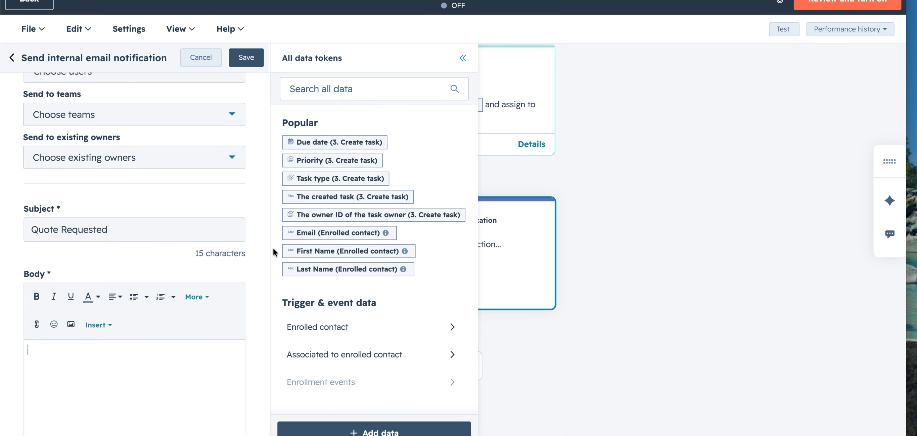
{"action": "type", "text": "A person has requested a Quote"}
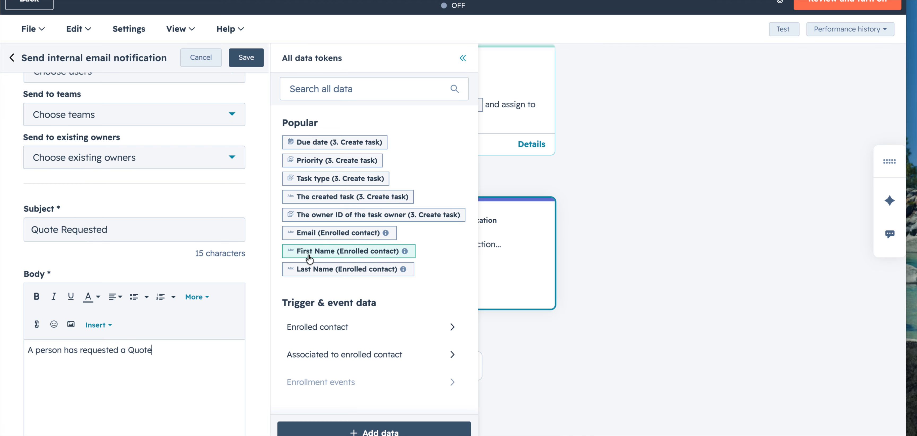
Send the internal email notification to the Customer Success team and save the action
{"action": "left_click", "coordinate": [260, 297]}
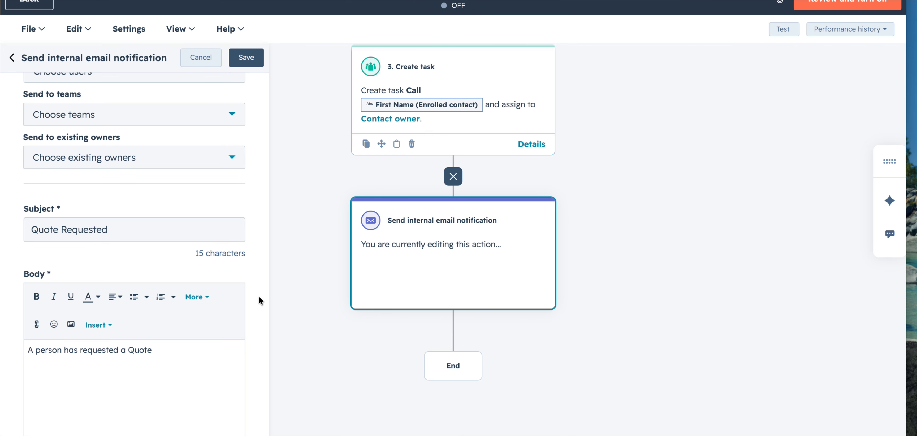
{"action": "scroll", "coordinate": [258, 299], "scroll_direction": "up", "scroll_amount": 1}
{"action": "left_click", "coordinate": [196, 141]}
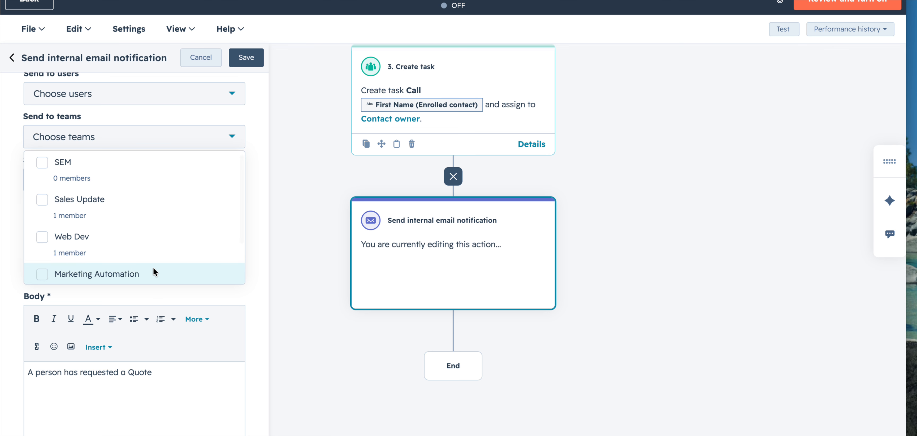
{"action": "scroll", "coordinate": [153, 273], "scroll_direction": "down", "scroll_amount": 3}
{"action": "left_click", "coordinate": [125, 258]}
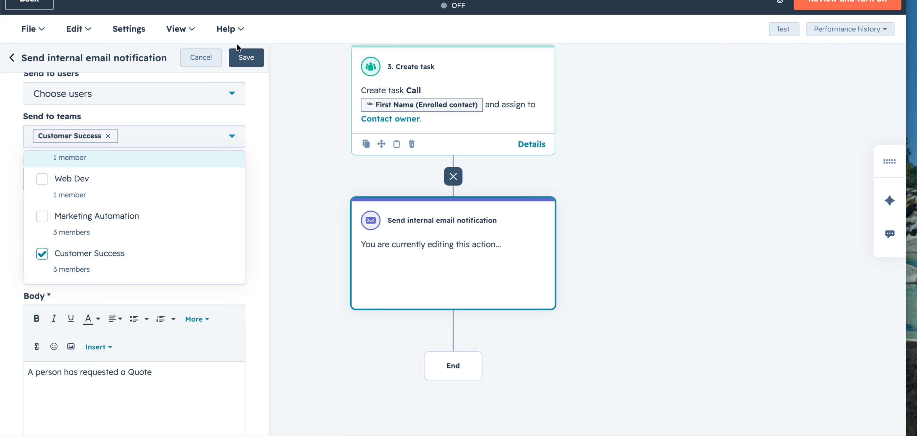
{"action": "left_click", "coordinate": [245, 58]}
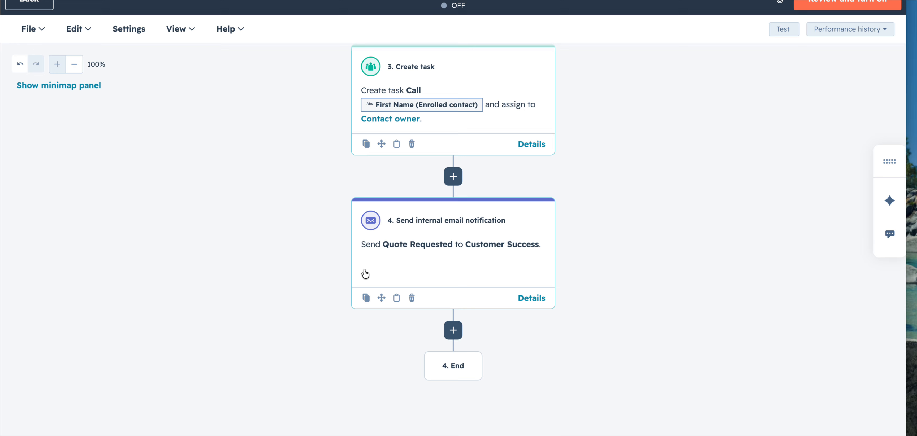
Review the workflow's actions from the internal email notification back up to the delay
{"action": "scroll", "coordinate": [408, 265], "scroll_direction": "up", "scroll_amount": 3}
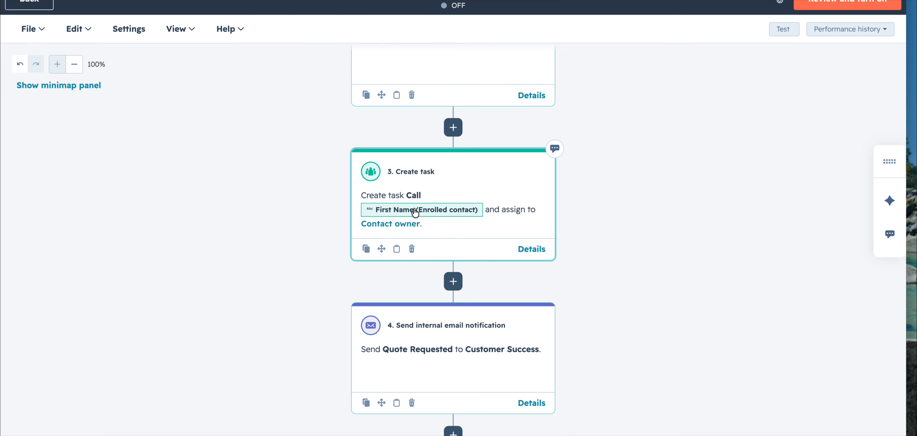
{"action": "scroll", "coordinate": [413, 210], "scroll_direction": "down", "scroll_amount": 3}
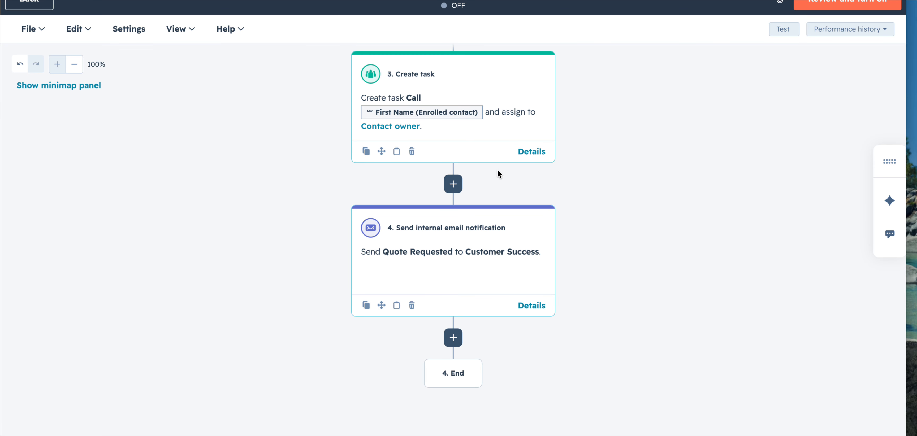
{"action": "scroll", "coordinate": [498, 170], "scroll_direction": "up", "scroll_amount": 2}
{"action": "scroll", "coordinate": [498, 171], "scroll_direction": "down", "scroll_amount": 3}
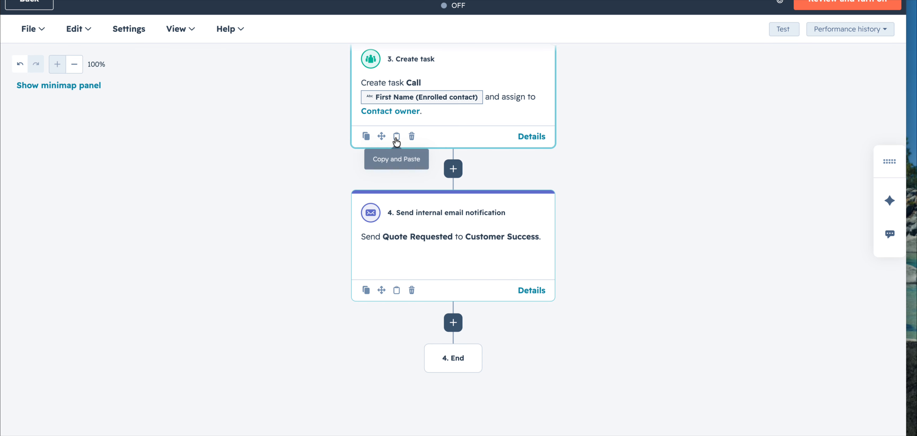
{"action": "scroll", "coordinate": [416, 224], "scroll_direction": "up", "scroll_amount": 10}
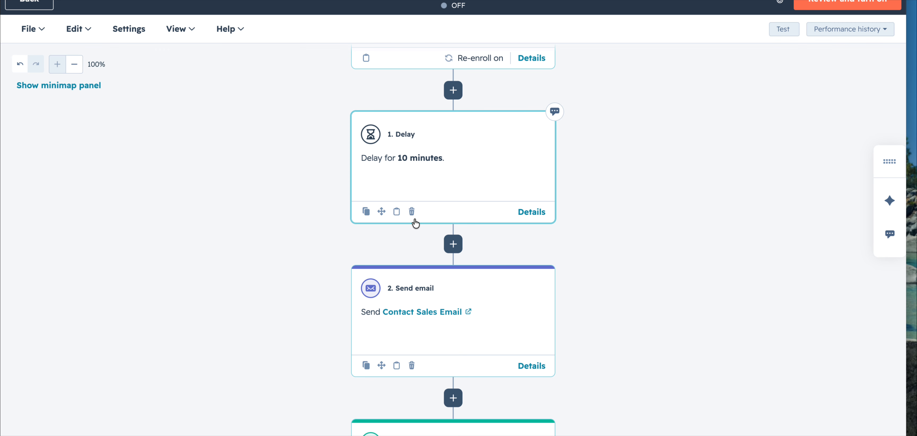
Look through the contact records available for testing the workflow and its performance history options without choosing any
{"action": "left_click", "coordinate": [785, 30]}
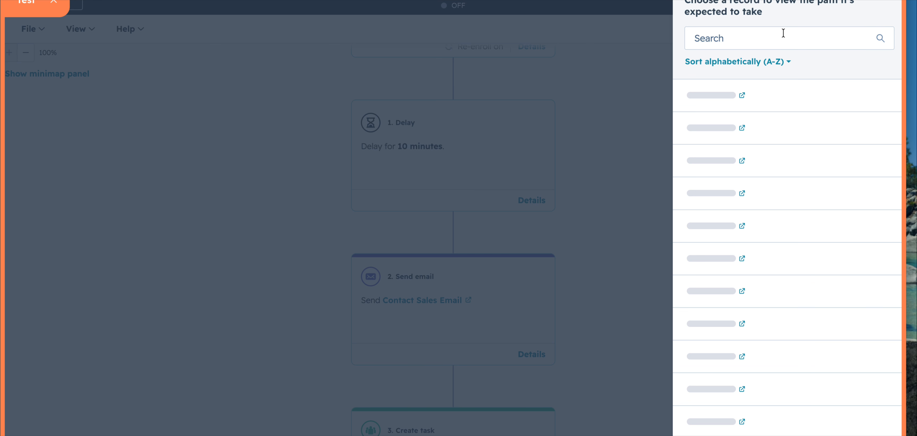
{"action": "scroll", "coordinate": [776, 282], "scroll_direction": "down", "scroll_amount": 14}
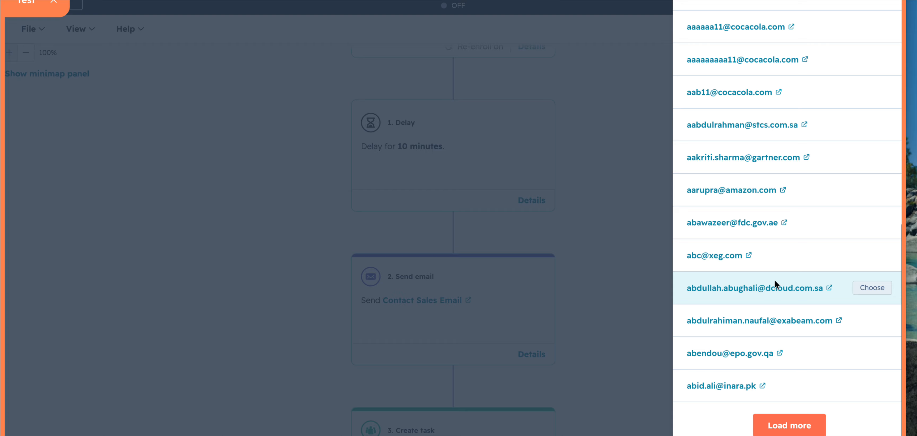
{"action": "scroll", "coordinate": [775, 280], "scroll_direction": "up", "scroll_amount": 15}
{"action": "scroll", "coordinate": [777, 265], "scroll_direction": "down", "scroll_amount": 15}
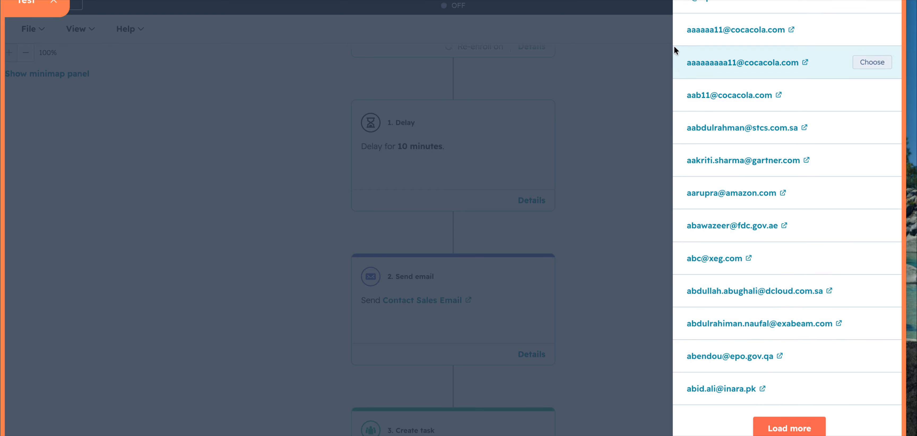
{"action": "left_click", "coordinate": [59, 3]}
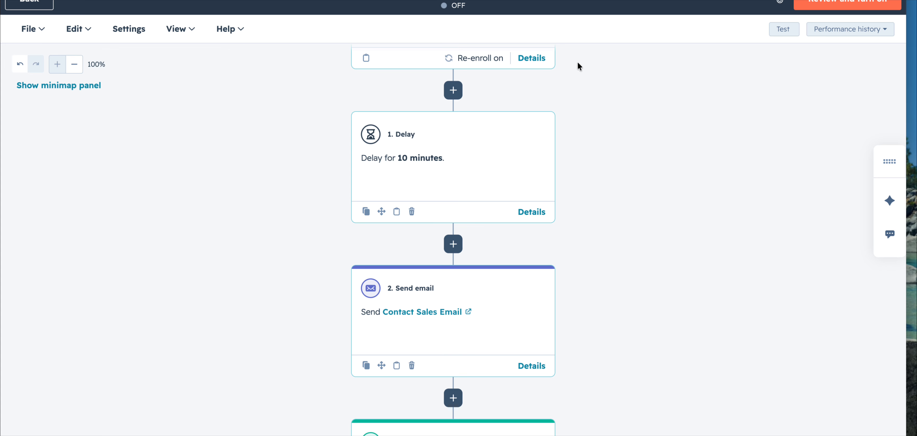
{"action": "left_click", "coordinate": [857, 30]}
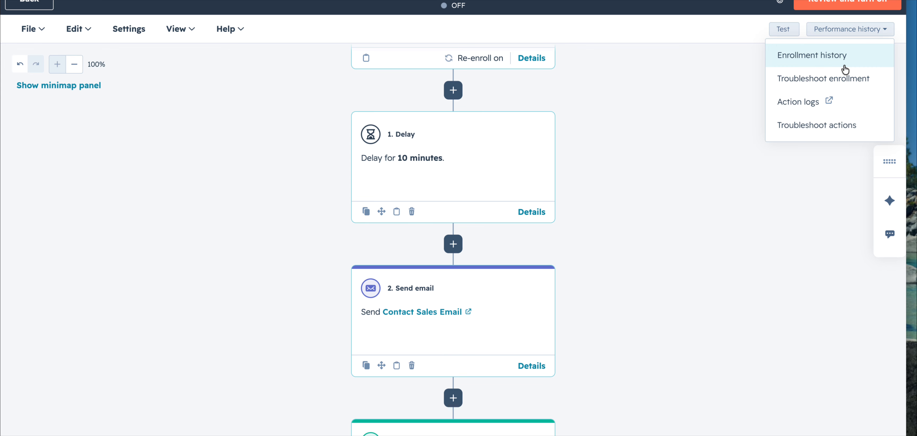
{"action": "left_click", "coordinate": [716, 139]}
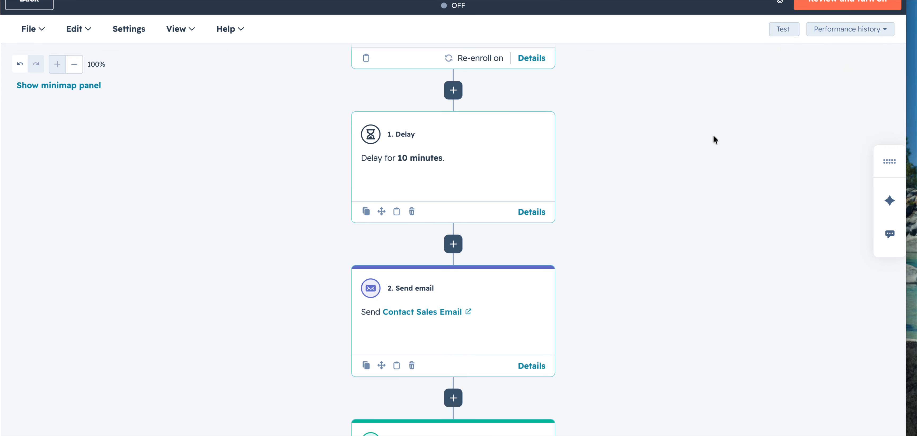
Start the review for turning on the workflow and check the matching contacts against its enrollment trigger and actions
{"action": "left_click", "coordinate": [842, 5]}
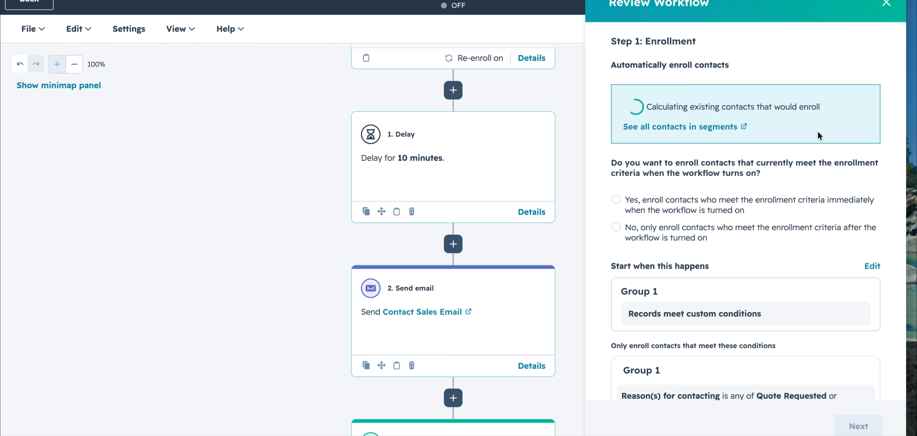
{"action": "scroll", "coordinate": [819, 136], "scroll_direction": "down", "scroll_amount": 2}
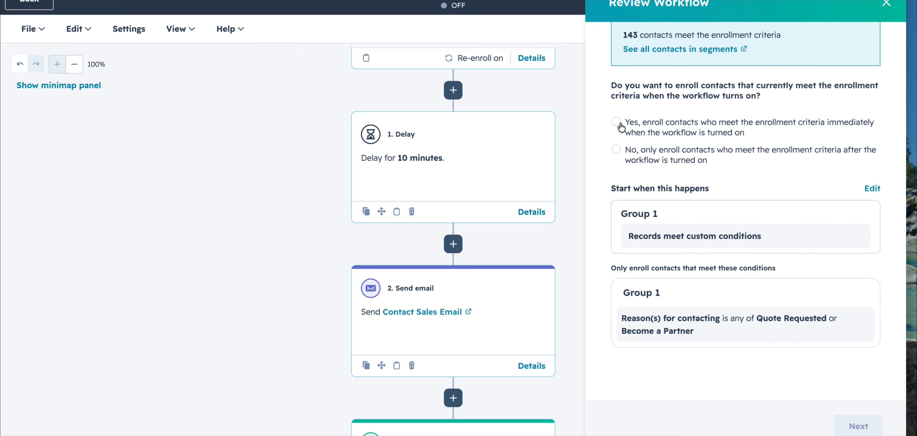
{"action": "scroll", "coordinate": [622, 127], "scroll_direction": "up", "scroll_amount": 2}
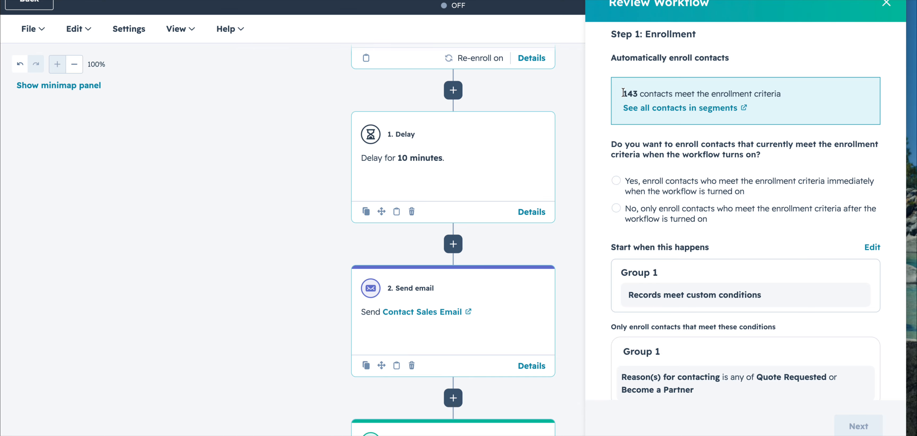
{"action": "left_click_drag", "start_coordinate": [624, 92], "coordinate": [752, 89]}
{"action": "left_click", "coordinate": [317, 235]}
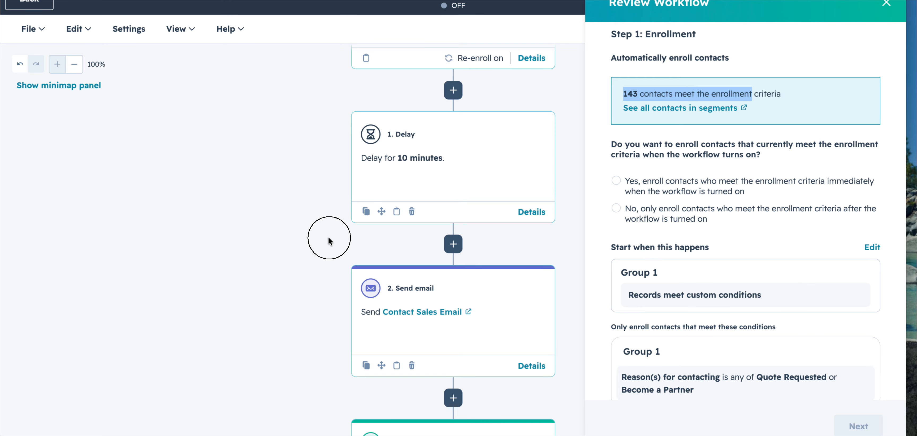
{"action": "scroll", "coordinate": [329, 236], "scroll_direction": "up", "scroll_amount": 5}
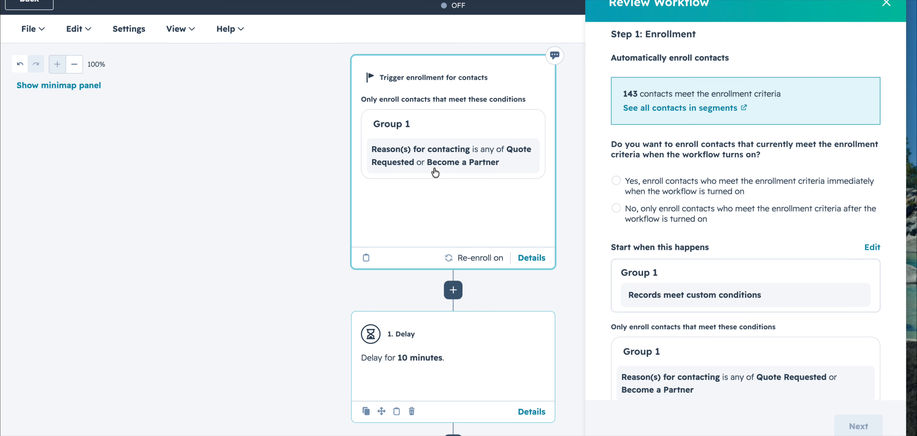
{"action": "scroll", "coordinate": [470, 335], "scroll_direction": "down", "scroll_amount": 8}
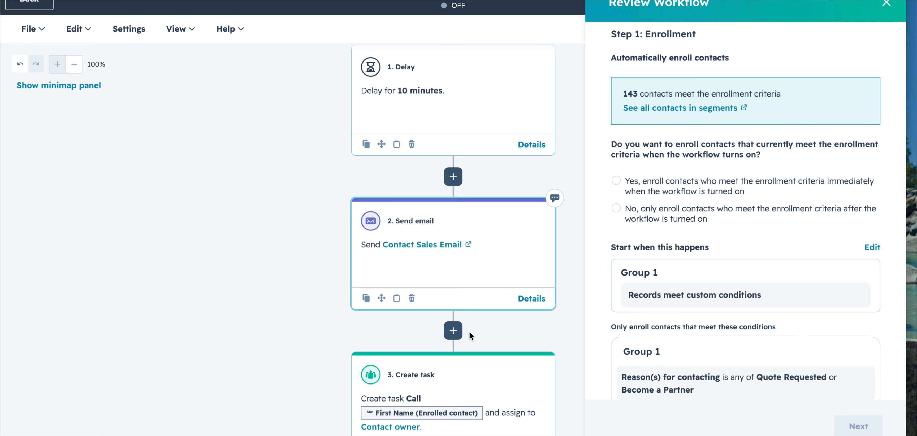
{"action": "scroll", "coordinate": [469, 334], "scroll_direction": "down", "scroll_amount": 2}
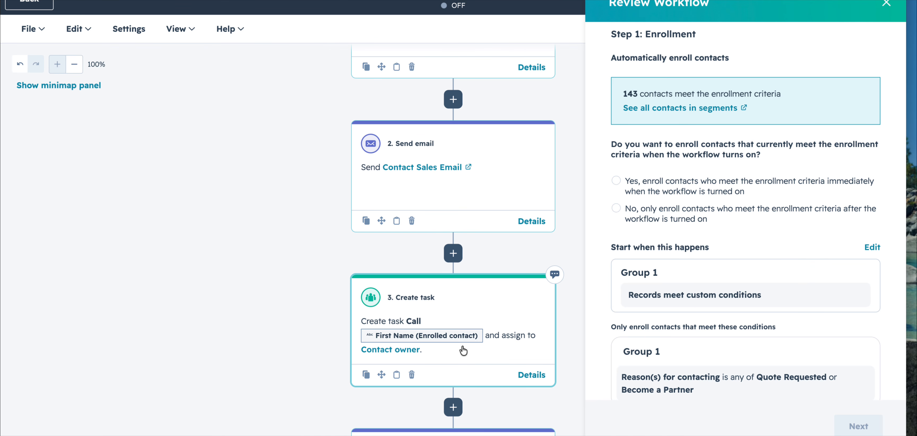
Choose to enroll only contacts who meet the criteria after the workflow is turned on, and complete the Enrollment review step
{"action": "left_click", "coordinate": [617, 210]}
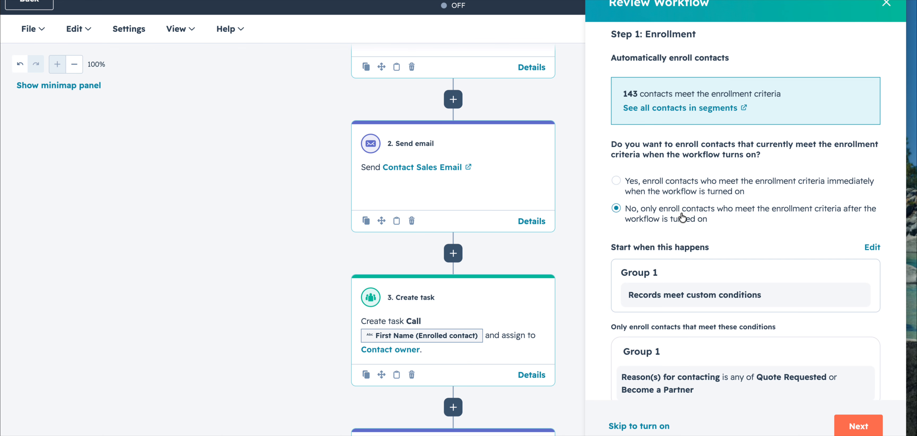
{"action": "scroll", "coordinate": [682, 218], "scroll_direction": "down", "scroll_amount": 1}
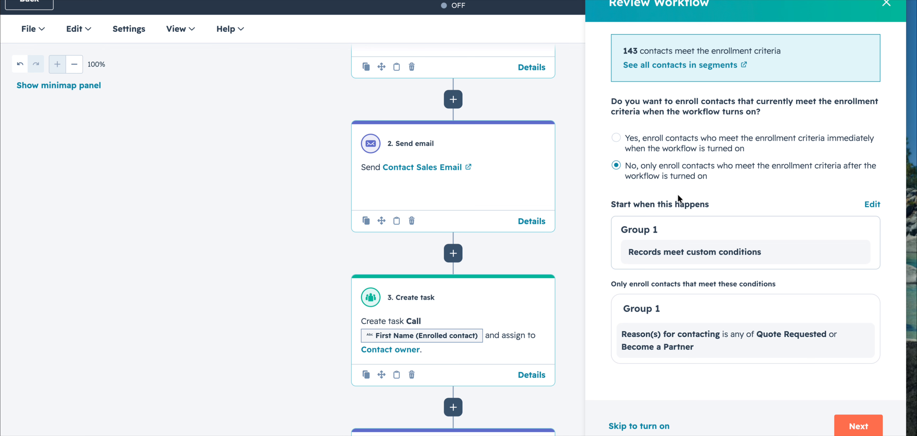
{"action": "scroll", "coordinate": [680, 192], "scroll_direction": "down", "scroll_amount": 3}
{"action": "scroll", "coordinate": [682, 192], "scroll_direction": "down", "scroll_amount": 4}
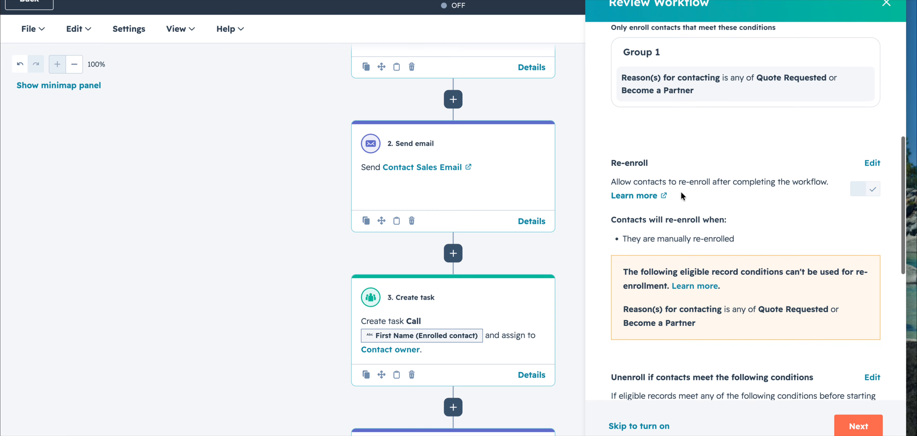
{"action": "scroll", "coordinate": [681, 192], "scroll_direction": "down", "scroll_amount": 2}
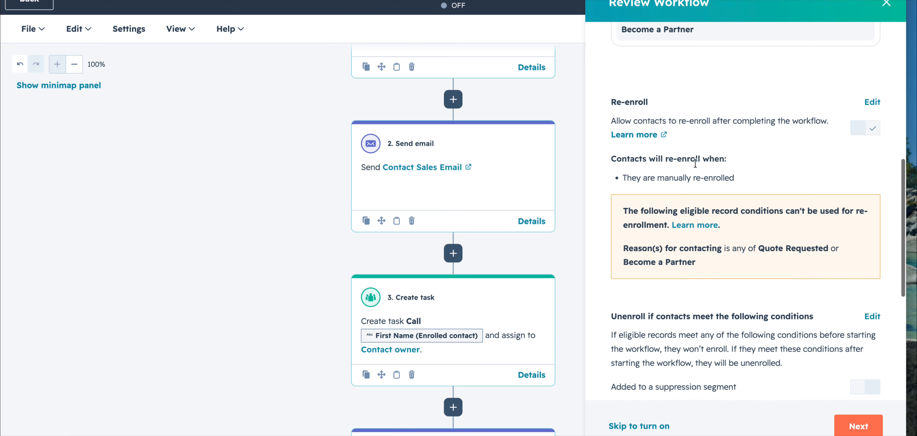
{"action": "scroll", "coordinate": [860, 133], "scroll_direction": "down", "scroll_amount": 7}
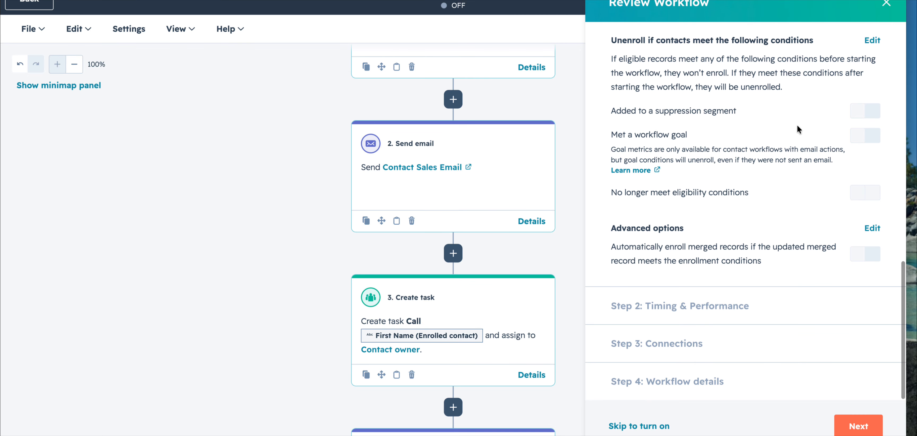
{"action": "mouse_move", "coordinate": [798, 194]}
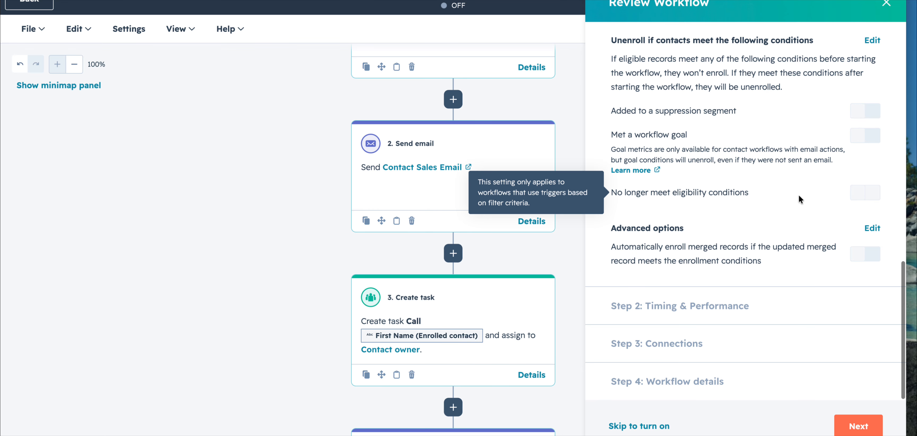
{"action": "left_click", "coordinate": [855, 425]}
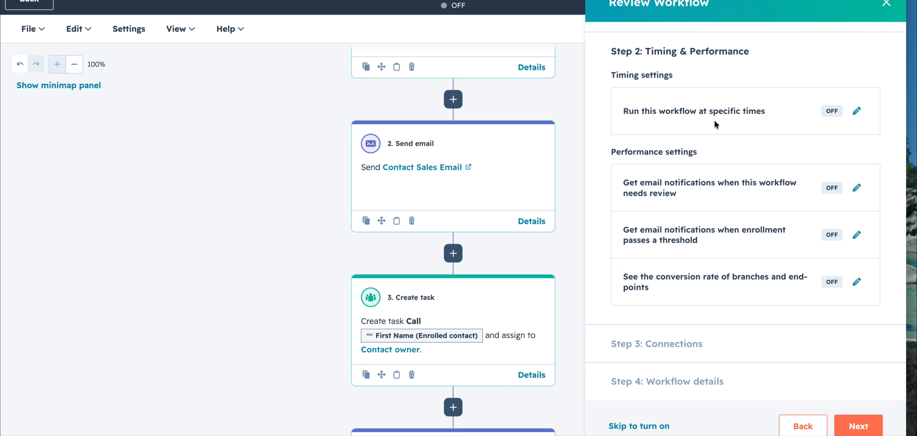
Restrict the workflow's actions to run Mon - Fri from 9:00 AM to 5:00 PM and advance the review to Connections
{"action": "left_click", "coordinate": [857, 113]}
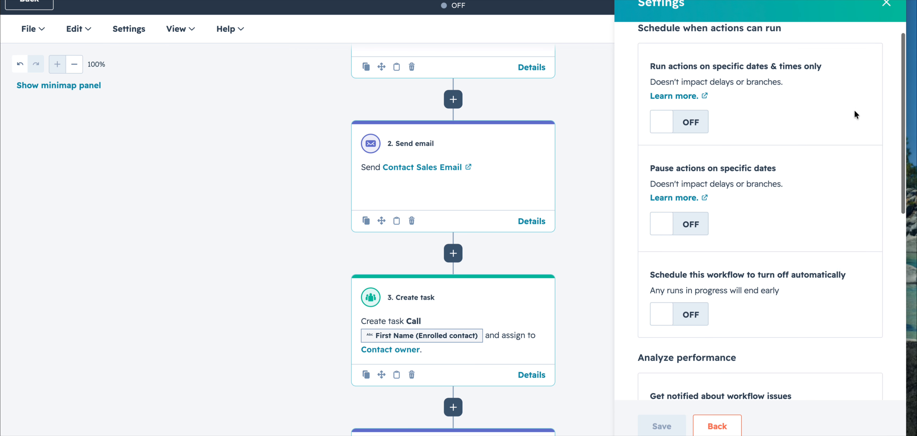
{"action": "left_click", "coordinate": [682, 129]}
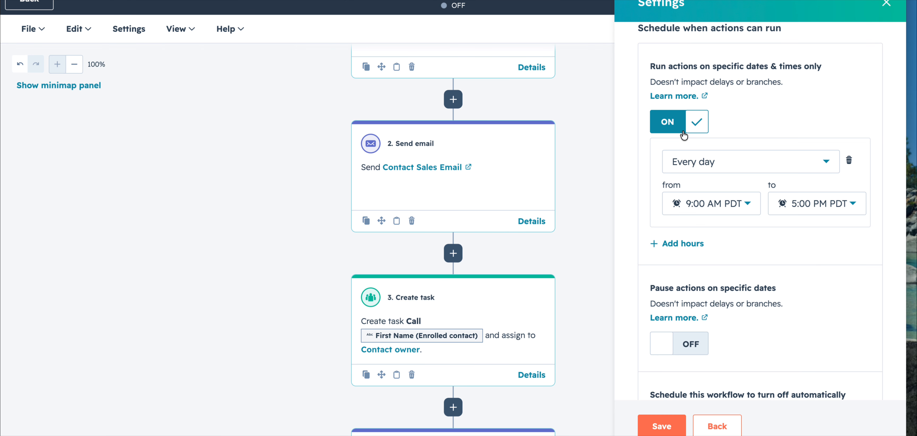
{"action": "left_click", "coordinate": [701, 161]}
{"action": "left_click", "coordinate": [702, 160]}
{"action": "left_click", "coordinate": [701, 160]}
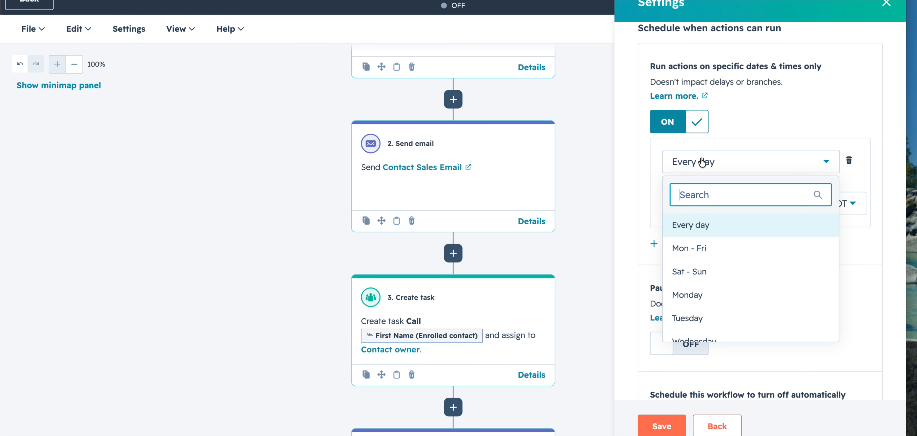
{"action": "left_click", "coordinate": [700, 248]}
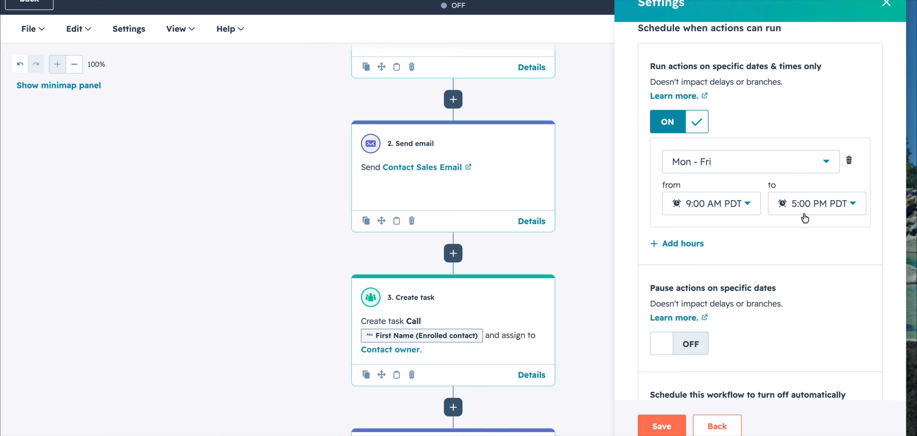
{"action": "left_click", "coordinate": [672, 425]}
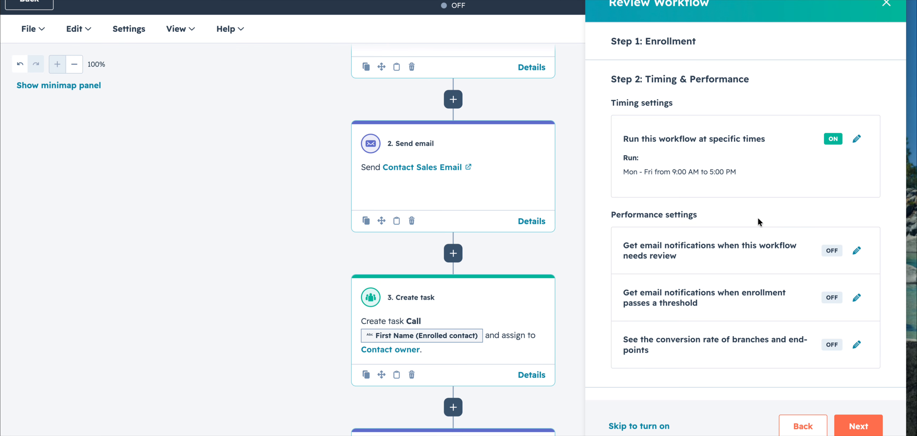
{"action": "scroll", "coordinate": [758, 218], "scroll_direction": "down", "scroll_amount": 2}
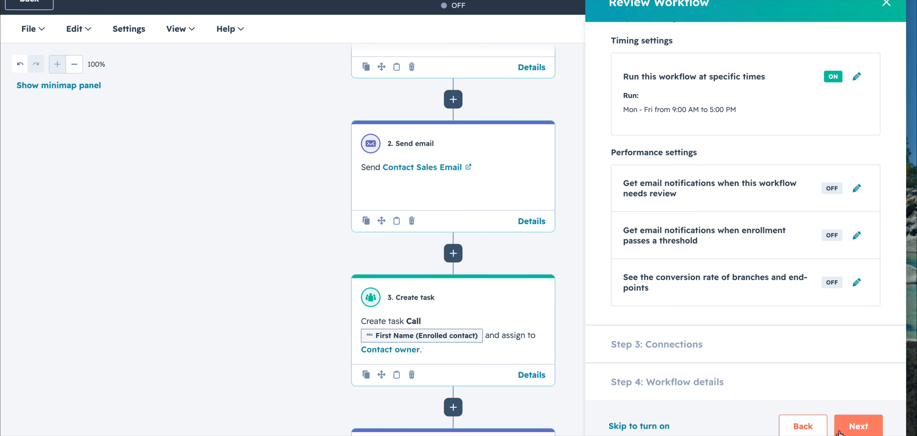
{"action": "left_click", "coordinate": [857, 425]}
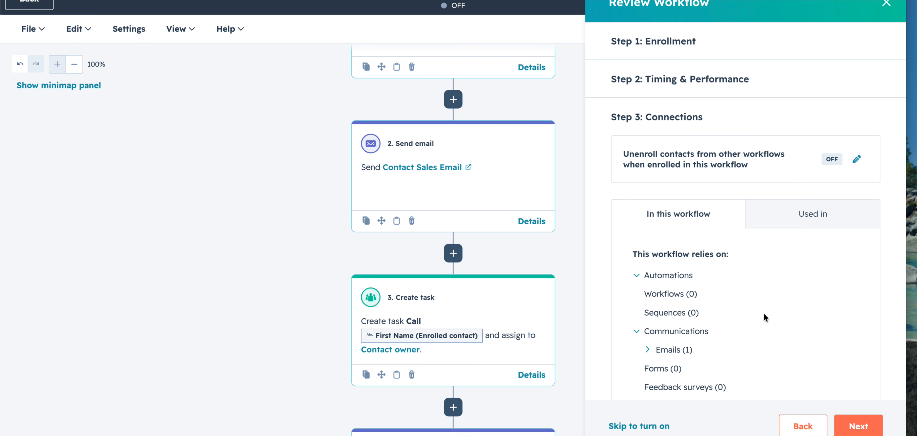
Check the automations, communications and data the workflow relies on, and complete the Connections review step
{"action": "scroll", "coordinate": [764, 312], "scroll_direction": "down", "scroll_amount": 4}
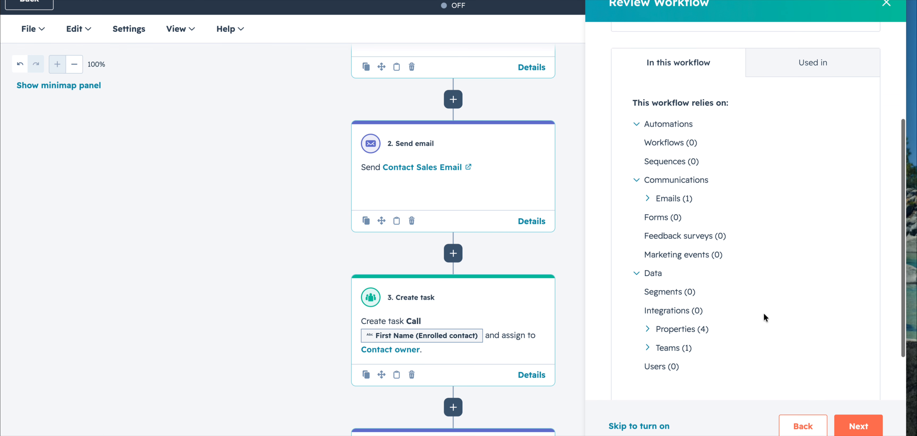
{"action": "scroll", "coordinate": [764, 313], "scroll_direction": "down", "scroll_amount": 2}
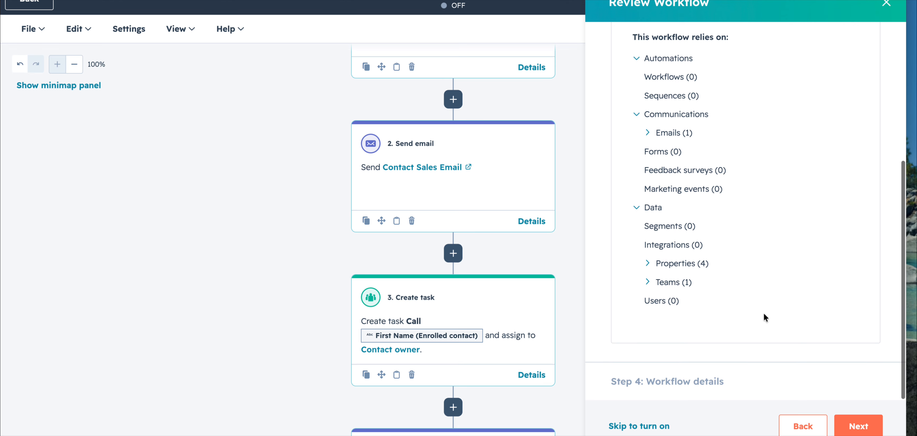
{"action": "left_click", "coordinate": [855, 426]}
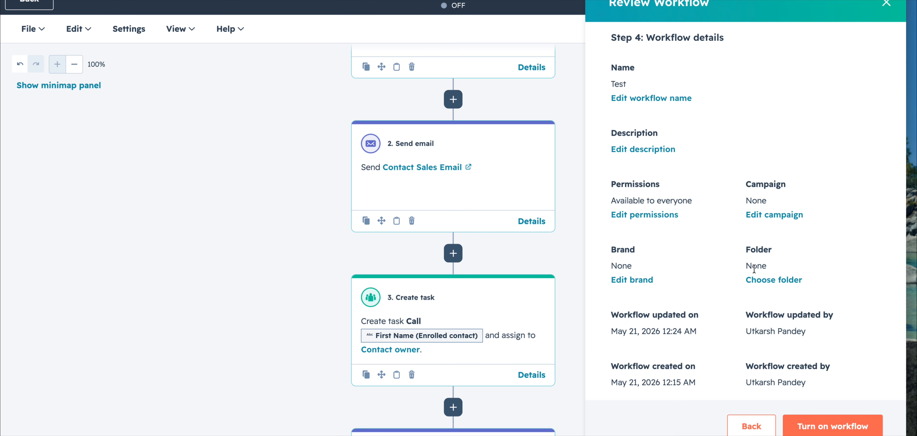
Check the workflow details, turn on the workflow, and return to its enrollment trigger
{"action": "scroll", "coordinate": [819, 356], "scroll_direction": "down", "scroll_amount": 1}
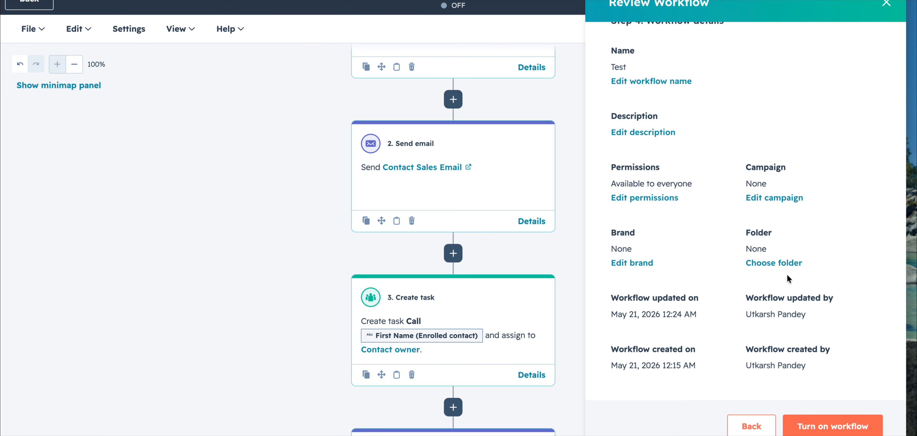
{"action": "left_click", "coordinate": [816, 429]}
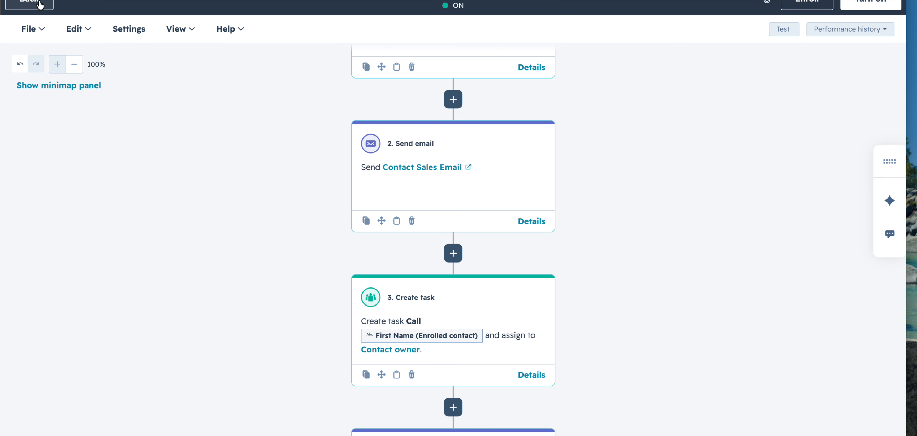
{"action": "scroll", "coordinate": [312, 183], "scroll_direction": "up", "scroll_amount": 10}
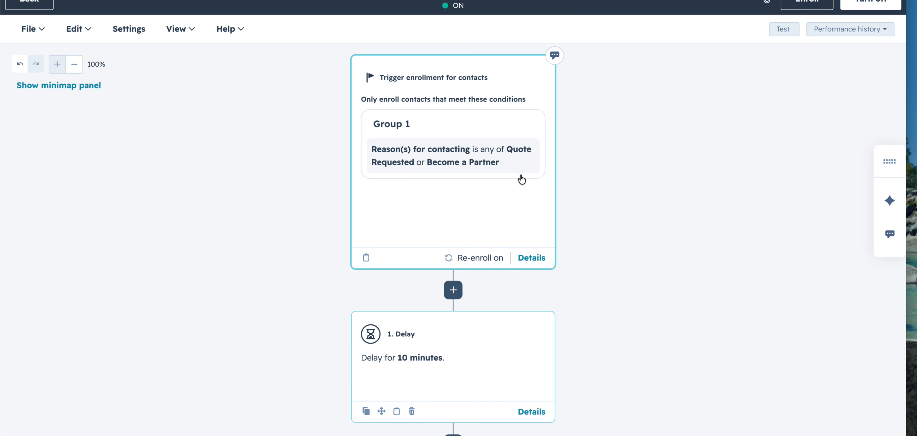